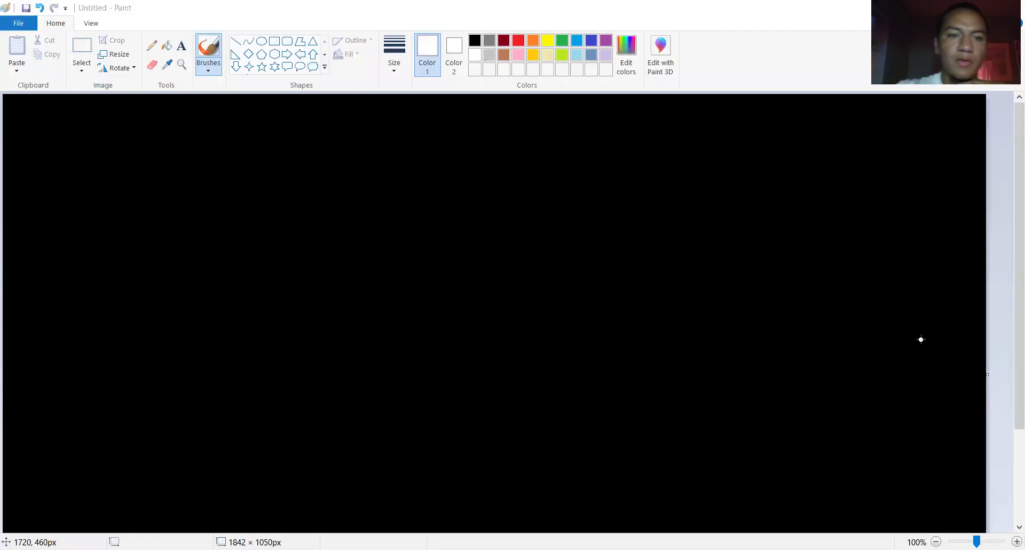
Draw the vertical and horizontal axes and label them y and x
left_click(269, 412)
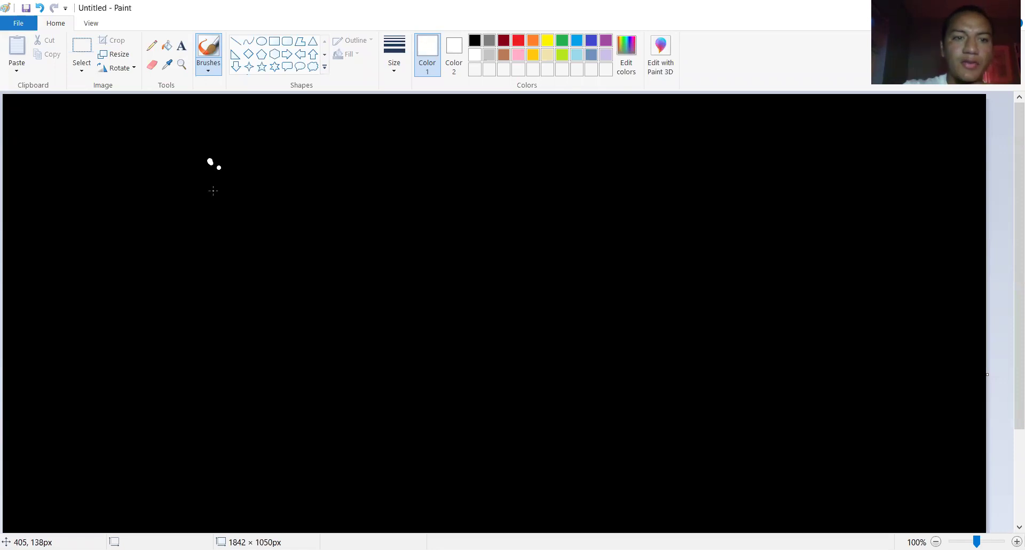
left_click_drag(211, 161, 209, 418)
mouse_move(134, 315)
left_mouse_down()
mouse_move(434, 288)
mouse_move(487, 301)
mouse_move(497, 320)
left_mouse_up()
left_click_drag(465, 322, 509, 264)
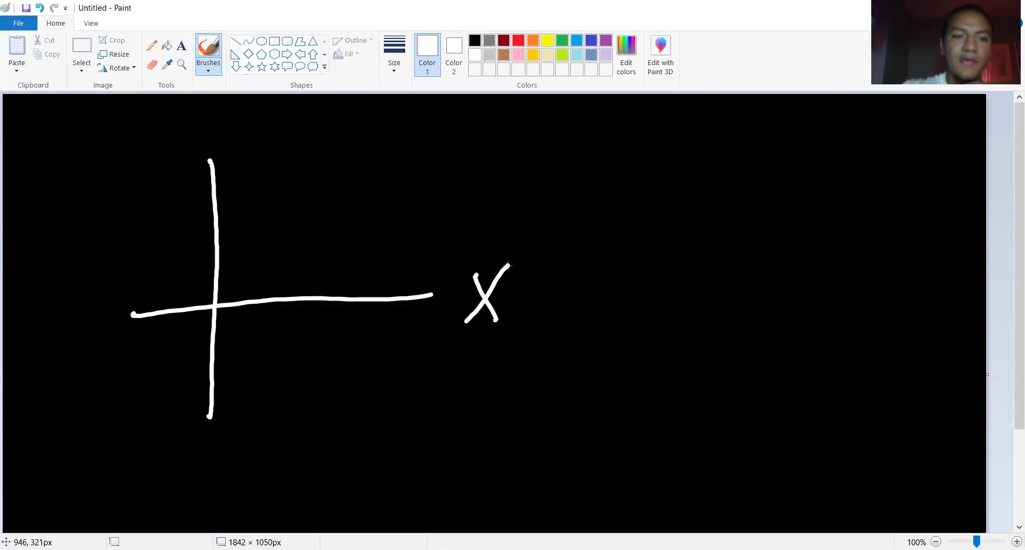
mouse_move(179, 110)
left_mouse_down()
mouse_move(197, 148)
mouse_move(241, 123)
left_mouse_up()
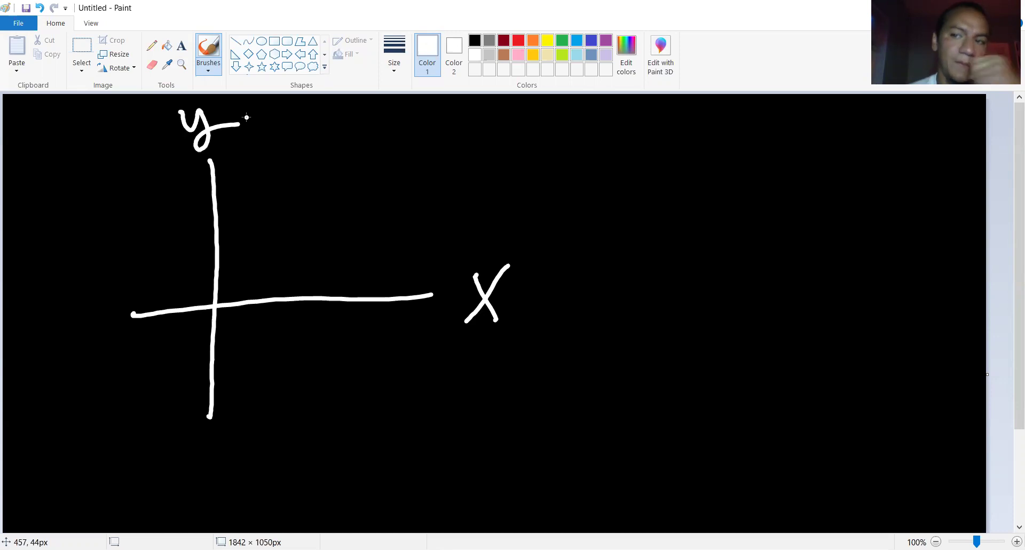
Mark three ticks on the x-axis numbered 1, 2 and 3
left_click_drag(262, 275, 275, 371)
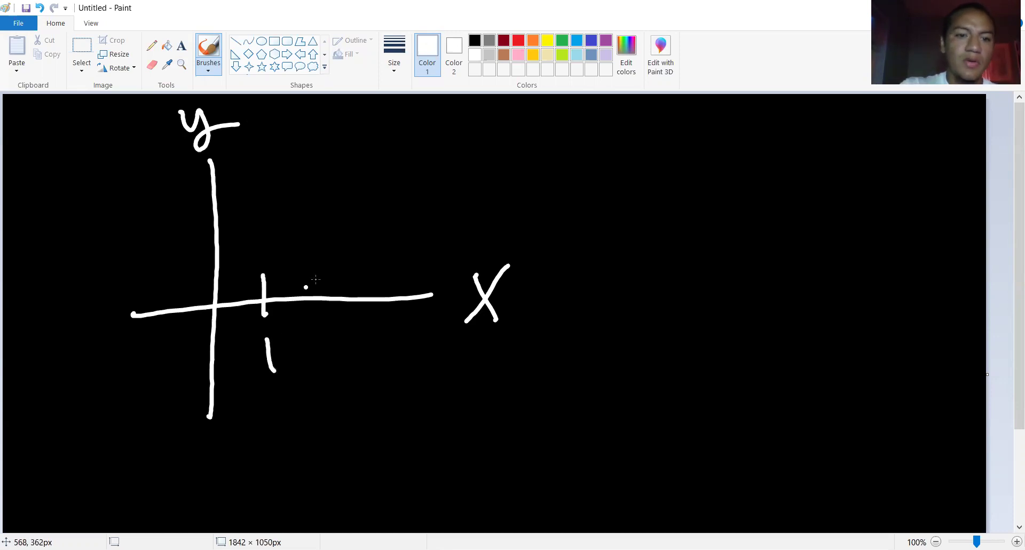
mouse_move(322, 274)
left_mouse_down()
mouse_move(322, 317)
mouse_move(350, 353)
left_mouse_up()
left_click_drag(379, 269, 380, 308)
mouse_move(386, 326)
left_mouse_down()
mouse_move(396, 339)
mouse_move(378, 374)
left_mouse_up()
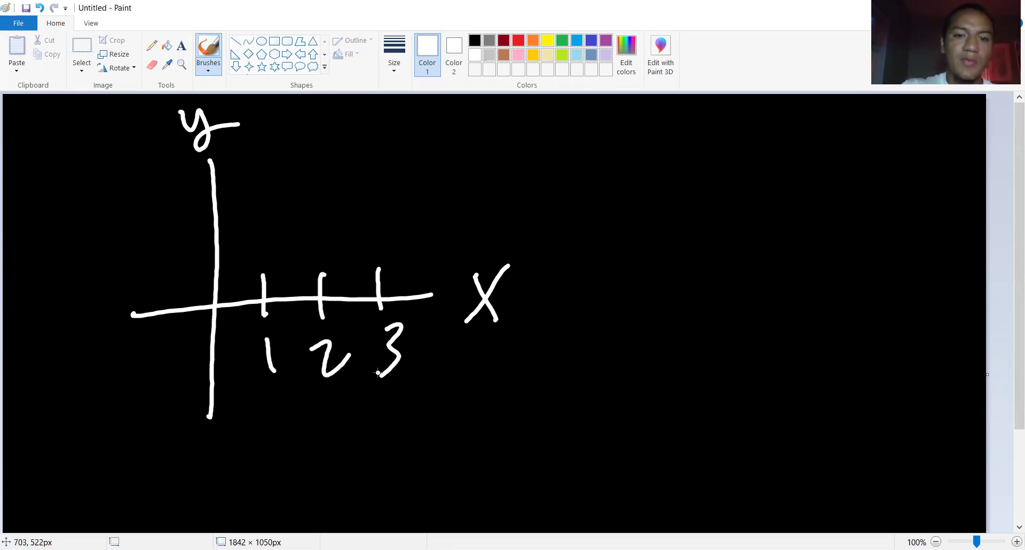
Mark three y-axis ticks labelled 3, 6 and 4, and plot a dot at (1, 3)
left_click_drag(206, 258, 235, 257)
left_click_drag(206, 219, 233, 218)
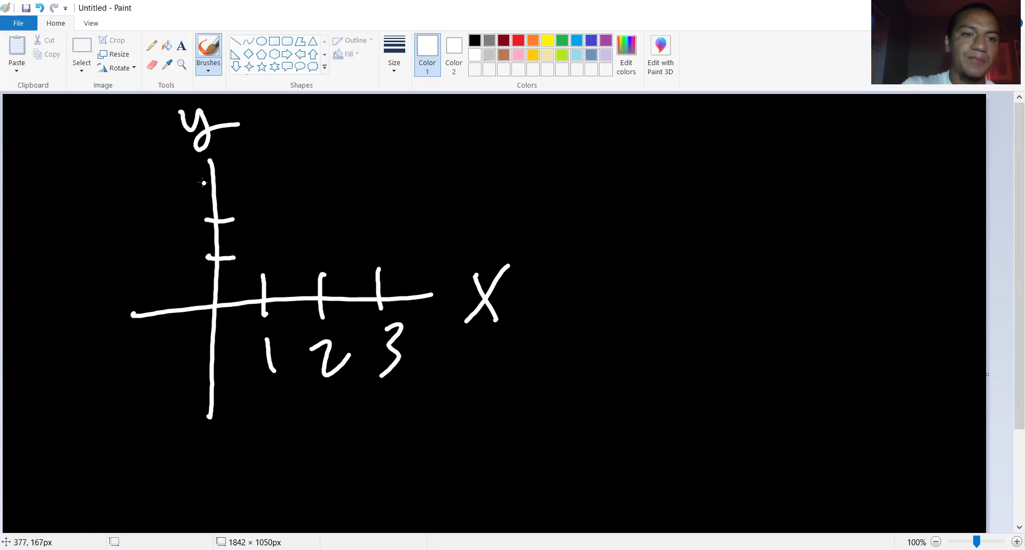
left_click_drag(193, 176, 235, 168)
left_click(164, 248)
mouse_move(170, 253)
left_mouse_down()
mouse_move(181, 270)
mouse_move(162, 283)
left_mouse_up()
left_click_drag(178, 210, 170, 229)
left_click_drag(163, 161, 168, 200)
left_click_drag(164, 163, 173, 179)
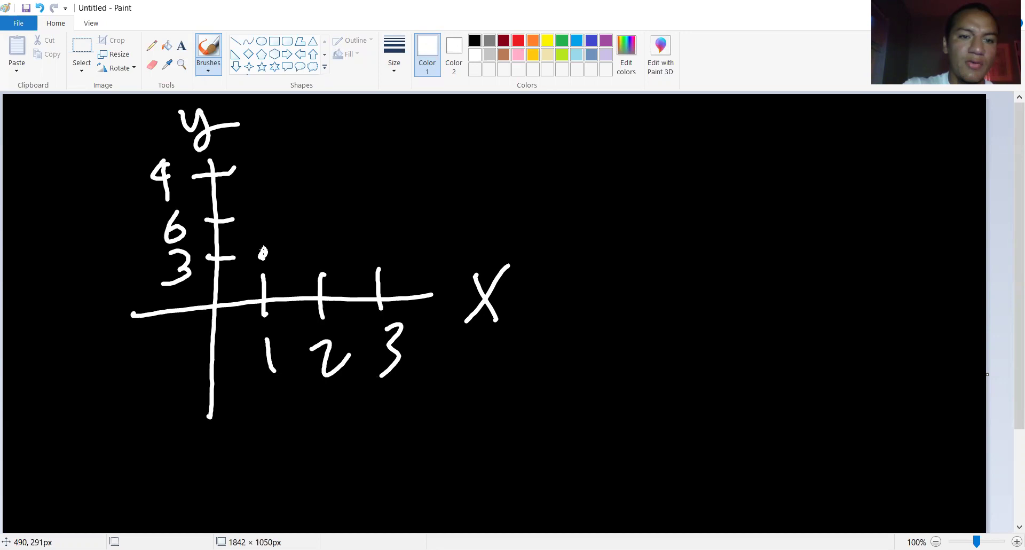
Write '(1, 3)' beside the graph and underline it with wavy marks
mouse_move(696, 227)
left_mouse_down()
mouse_move(693, 293)
mouse_move(708, 272)
left_mouse_up()
left_click_drag(740, 273, 733, 290)
left_click_drag(756, 246, 759, 275)
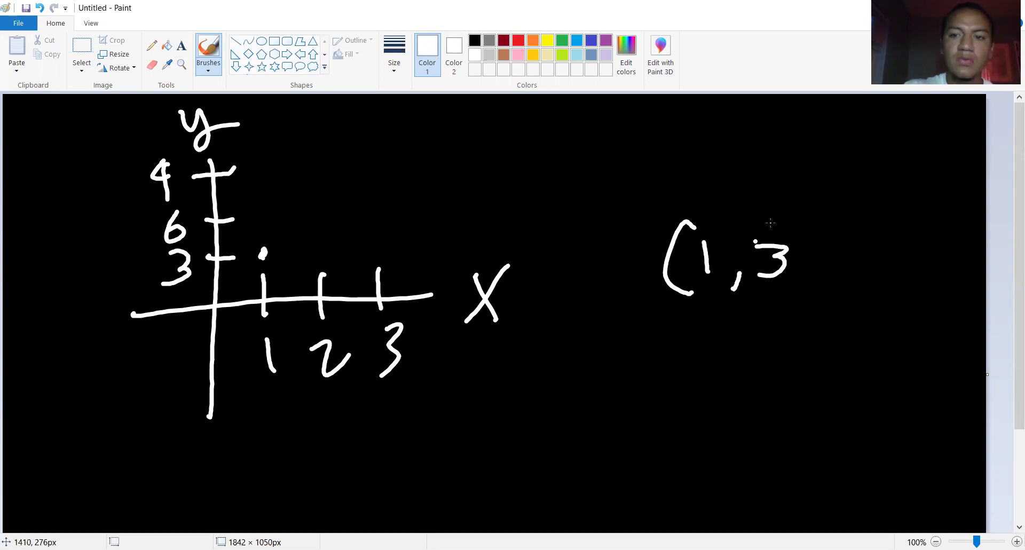
left_click_drag(797, 220, 779, 316)
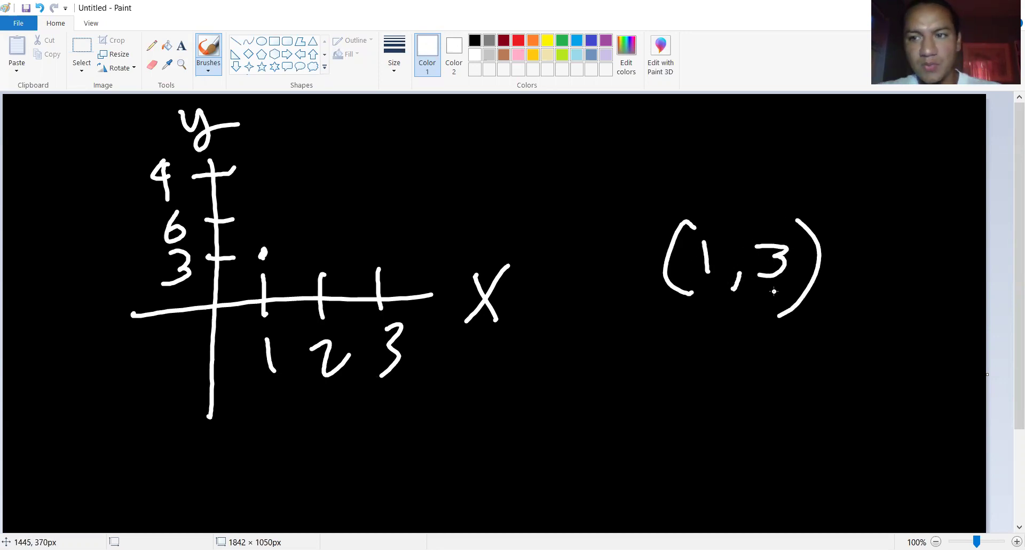
mouse_move(675, 323)
left_mouse_down()
mouse_move(719, 303)
mouse_move(814, 302)
left_mouse_up()
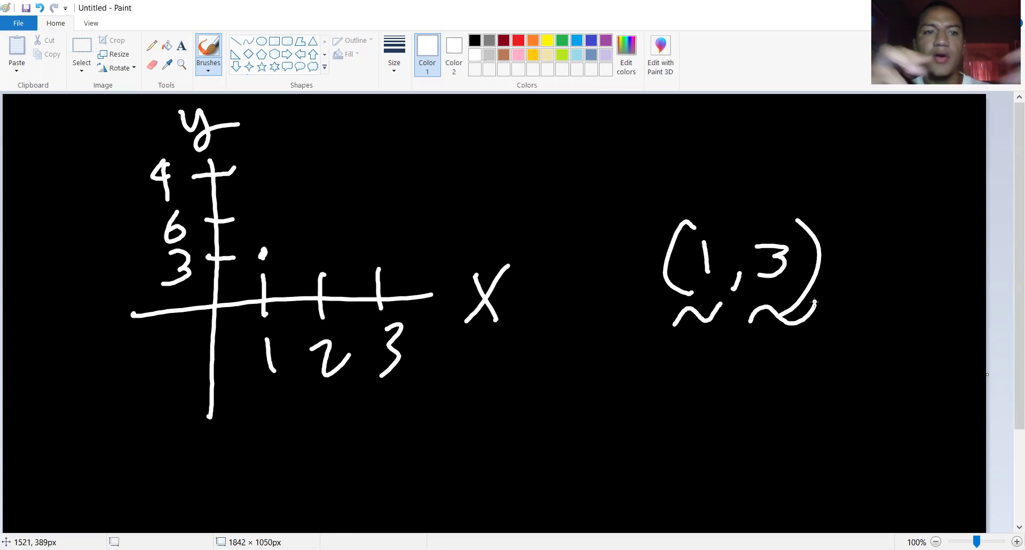
Undo back to the bare labelled axes and mark two new ticks on each axis
key("ctrl+z")
key("ctrl+z")
key("ctrl+z")
key("ctrl+z")
key("ctrl+z")
key("ctrl+z")
key("ctrl+z")
key("ctrl+z")
key("ctrl+z")
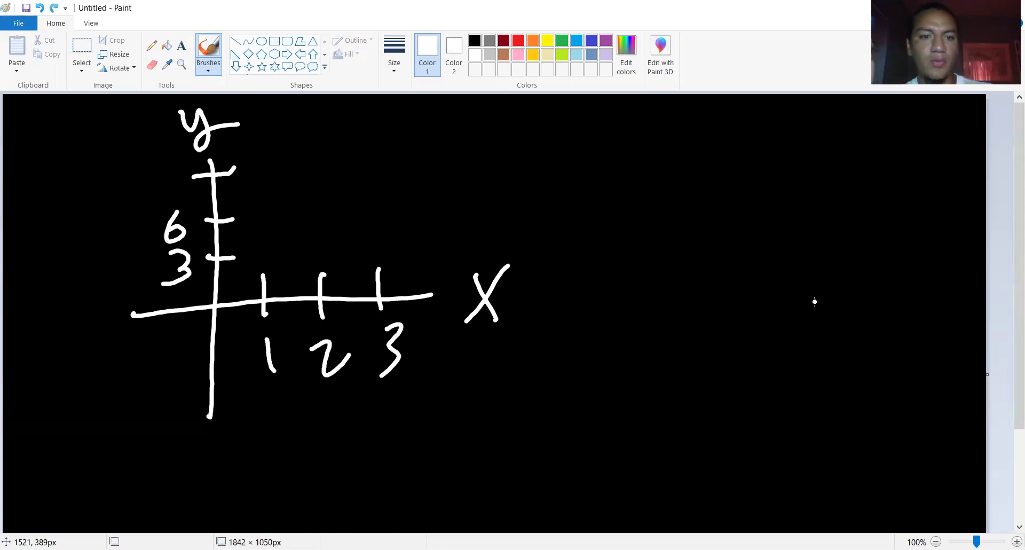
key("ctrl+z")
key("ctrl+z")
key("ctrl+z")
key("ctrl+z")
key("ctrl+z")
key("ctrl+z")
key("ctrl+z")
key("ctrl+z")
key("ctrl+z")
key("ctrl+z")
key("ctrl+z")
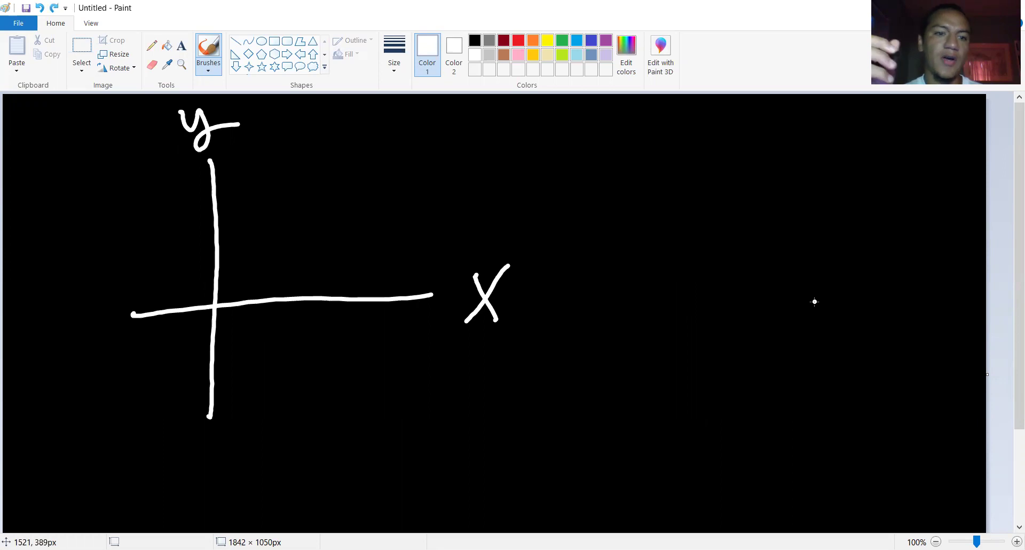
left_click_drag(253, 277, 260, 320)
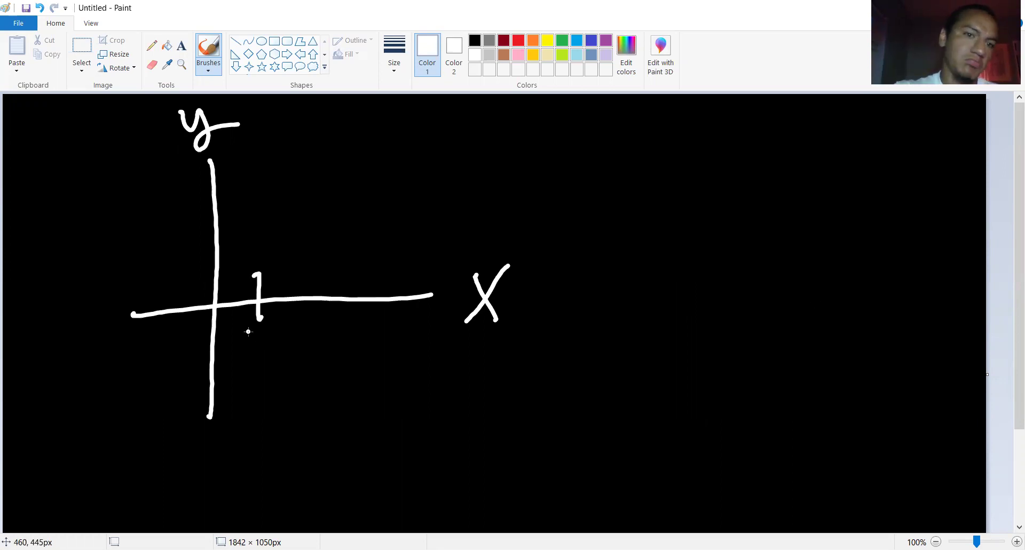
left_click_drag(196, 252, 241, 250)
left_click_drag(201, 199, 237, 197)
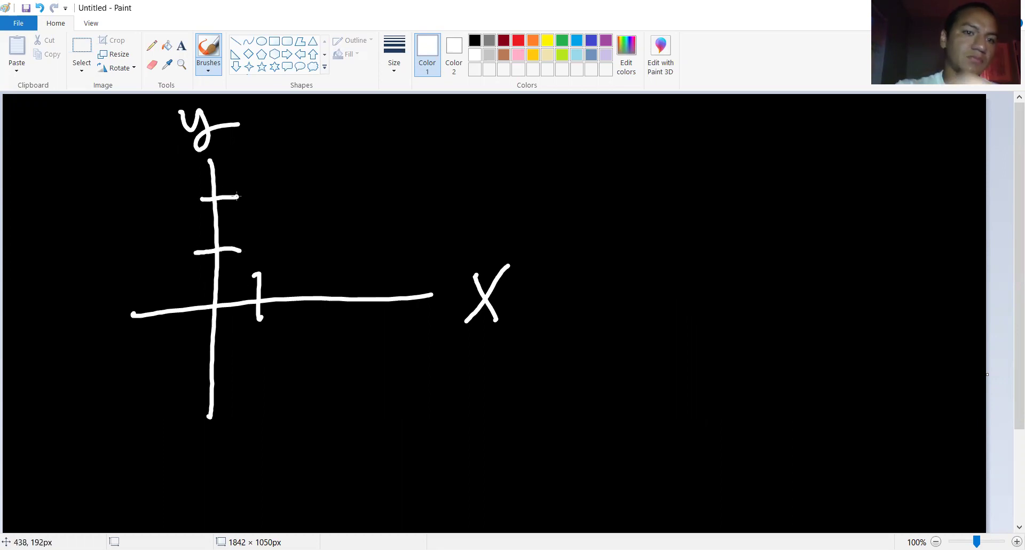
left_click_drag(347, 274, 349, 332)
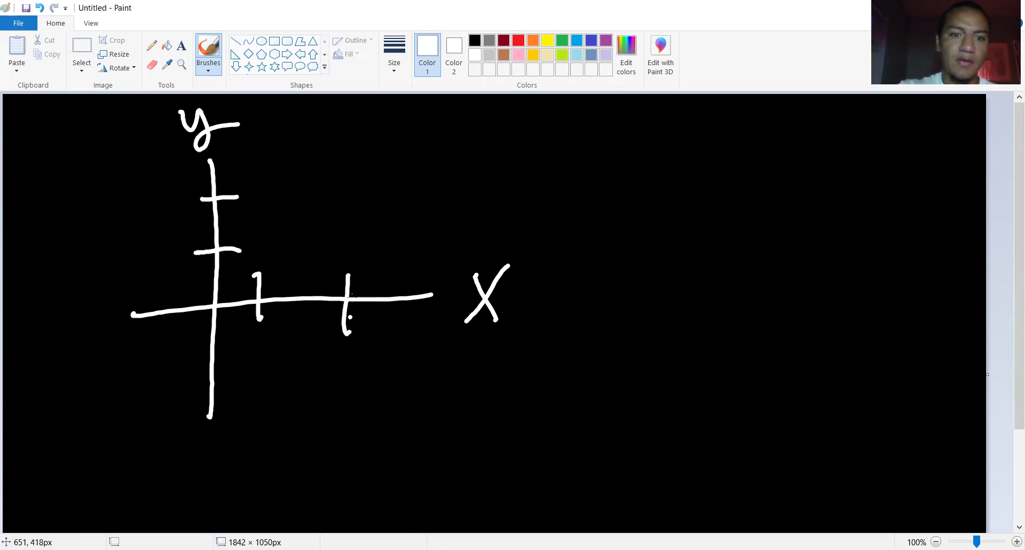
Label the x ticks g and m and the lower y tick s
mouse_move(243, 341)
left_mouse_down()
mouse_move(254, 380)
mouse_move(227, 395)
left_mouse_up()
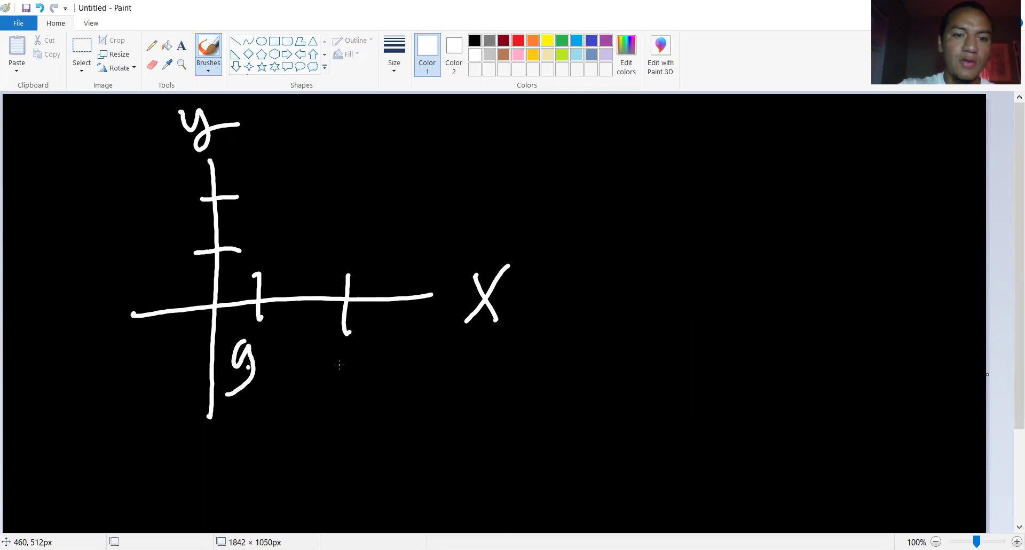
mouse_move(338, 380)
left_mouse_down()
mouse_move(341, 355)
mouse_move(379, 372)
left_mouse_up()
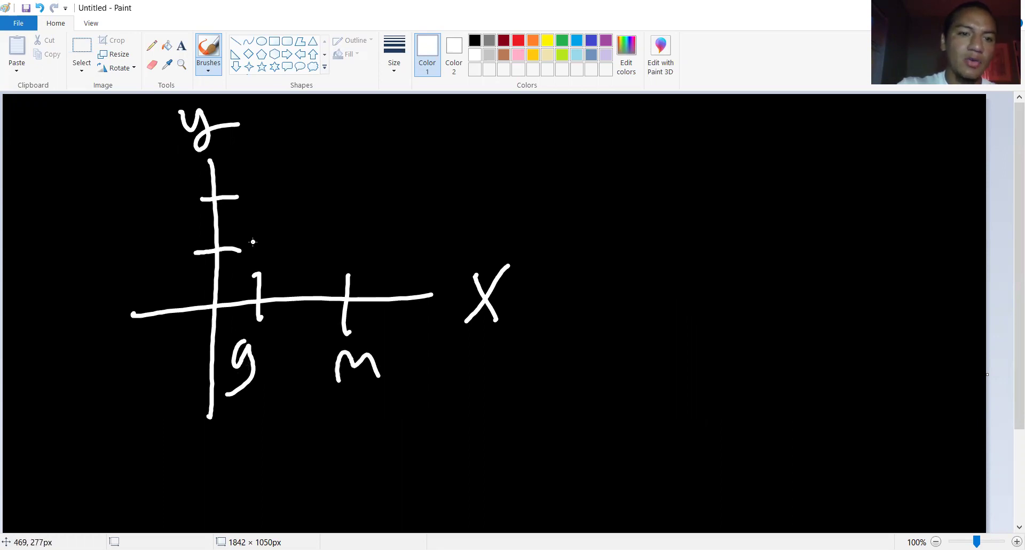
mouse_move(169, 238)
left_mouse_down()
mouse_move(170, 263)
mouse_move(149, 280)
left_mouse_up()
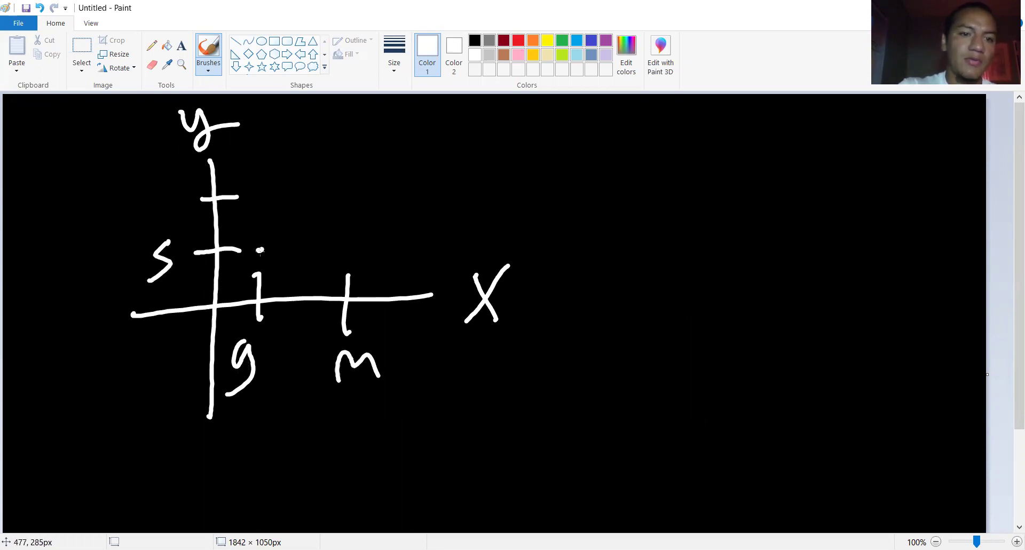
Write an ordered pair starting with g beside the graph and underline it with wavy marks
left_click_drag(660, 225, 656, 302)
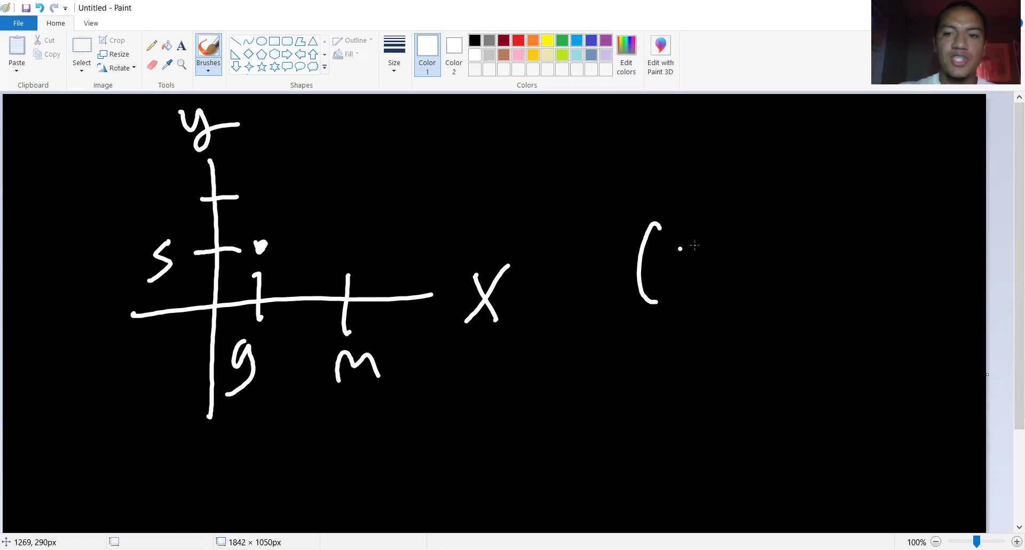
left_click_drag(704, 245, 677, 295)
left_click_drag(751, 267, 740, 292)
mouse_move(793, 235)
left_mouse_down()
mouse_move(811, 232)
mouse_move(782, 270)
left_mouse_up()
left_click(799, 209)
mouse_move(810, 207)
left_mouse_down()
mouse_move(816, 281)
mouse_move(803, 294)
left_mouse_up()
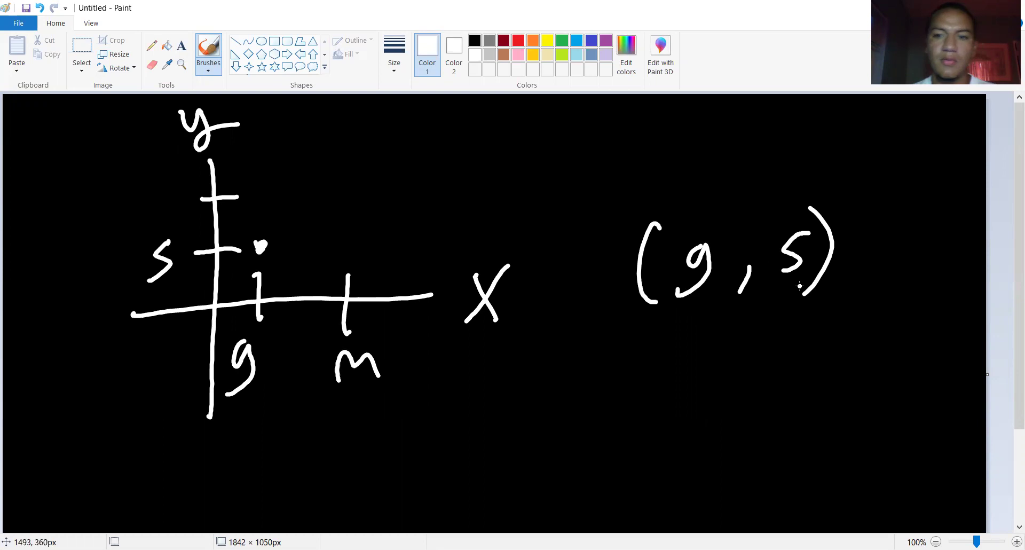
mouse_move(657, 334)
left_mouse_down()
mouse_move(772, 292)
mouse_move(827, 298)
left_mouse_up()
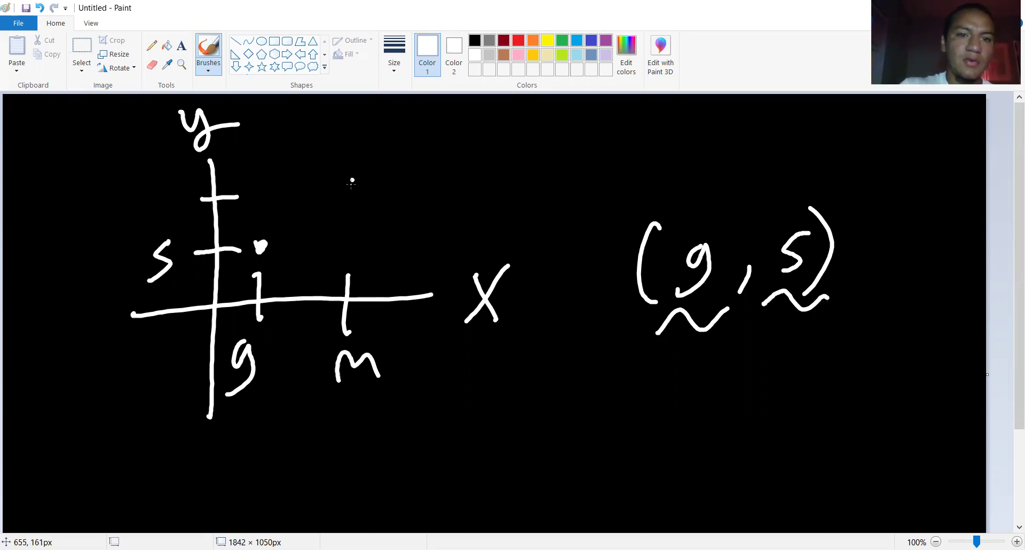
Label the upper y tick n and write the ordered pair (m, n) below the first
left_click_drag(132, 209, 164, 206)
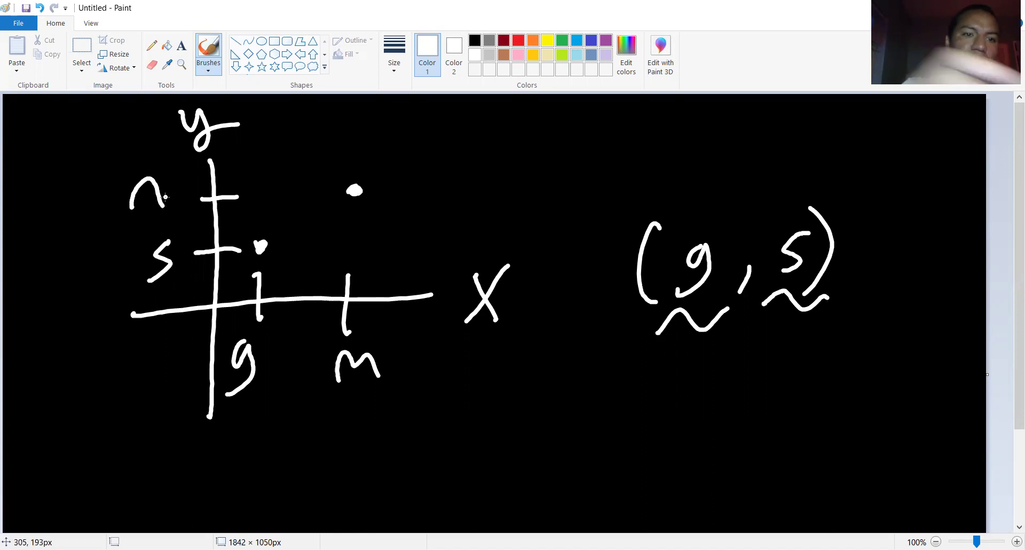
left_click_drag(677, 373, 687, 454)
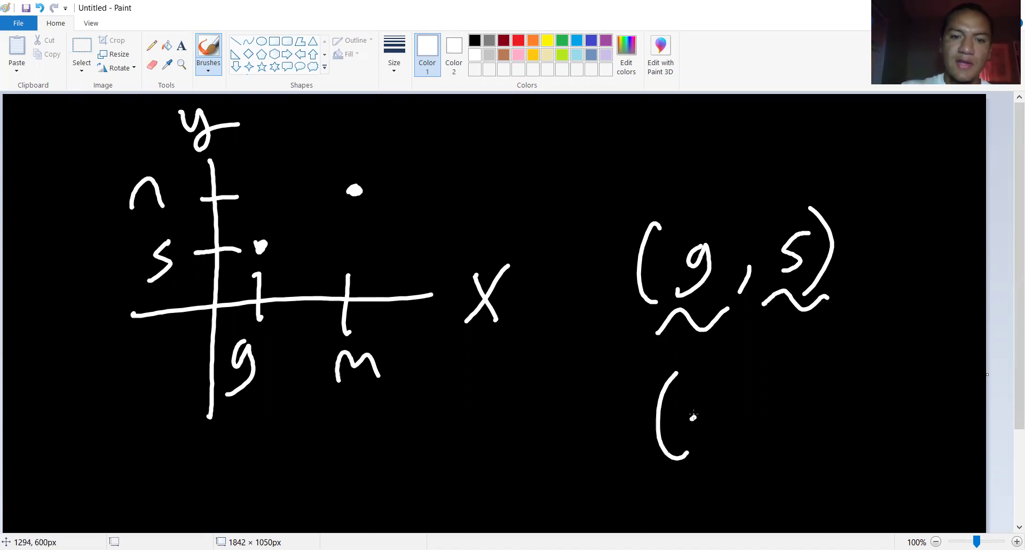
mouse_move(693, 415)
left_mouse_down()
mouse_move(723, 393)
mouse_move(753, 432)
left_mouse_up()
mouse_move(812, 368)
left_mouse_down()
mouse_move(798, 407)
mouse_move(831, 406)
left_mouse_up()
left_click_drag(841, 342, 844, 414)
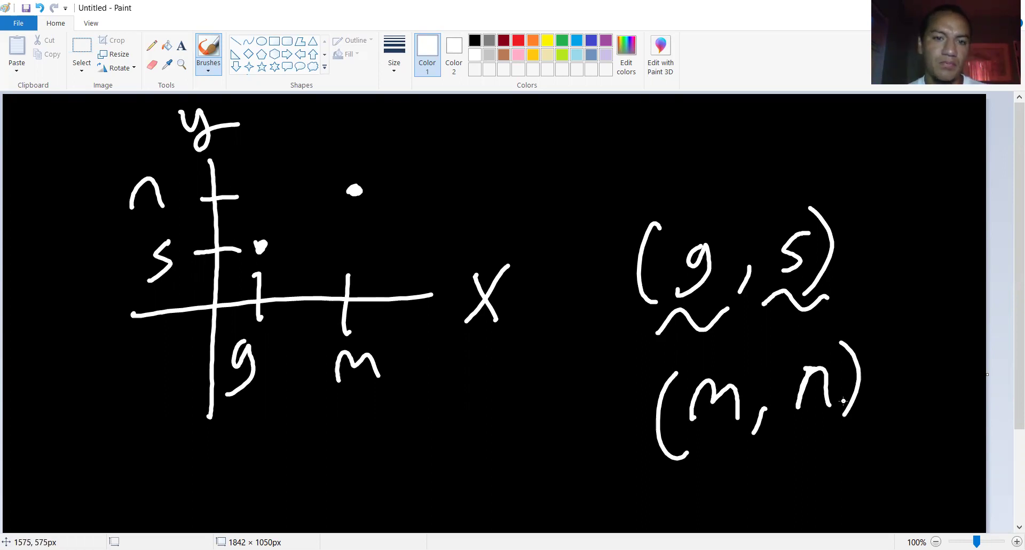
Clear the graph and draw two large ovals on the left and right of the canvas
key("ctrl+z")
key("ctrl+z")
key("ctrl+z")
key("ctrl+z")
key("ctrl+z")
key("ctrl+z")
key("ctrl+z")
key("ctrl+z")
key("ctrl+z")
key("ctrl+z")
key("ctrl+z")
key("ctrl+z")
key("ctrl+z")
key("ctrl+z")
key("ctrl+z")
key("ctrl+z")
key("ctrl+z")
key("ctrl+z")
key("ctrl+z")
key("ctrl+z")
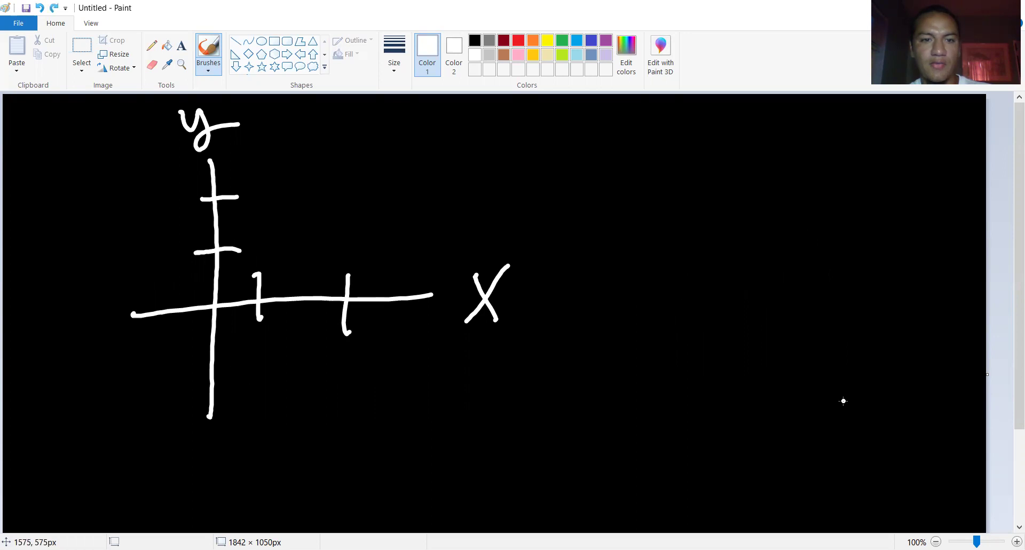
key("ctrl+z")
key("ctrl+z")
key("ctrl+z")
key("ctrl+z")
key("ctrl+z")
key("ctrl+z")
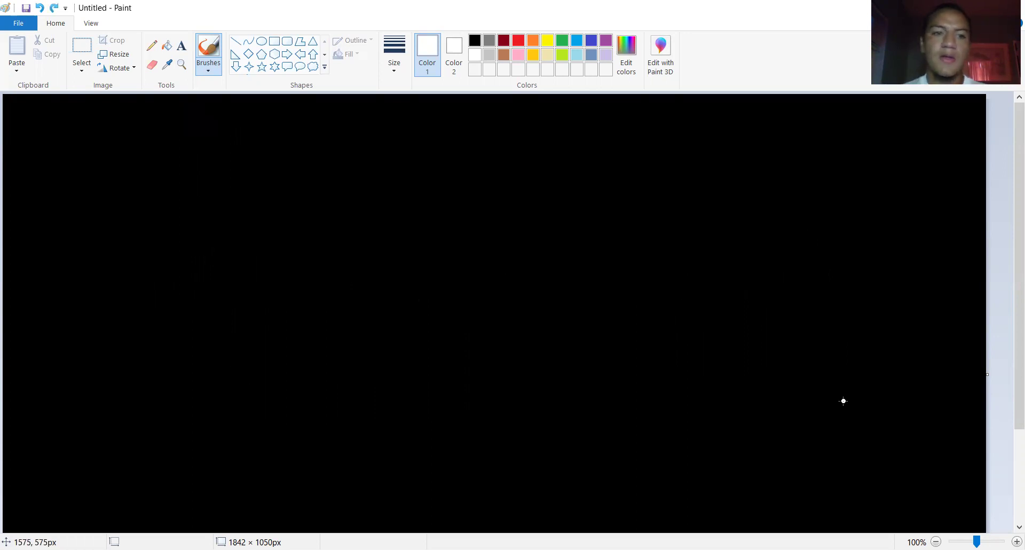
mouse_move(143, 295)
left_mouse_down()
mouse_move(140, 256)
mouse_move(236, 468)
mouse_move(146, 297)
left_mouse_up()
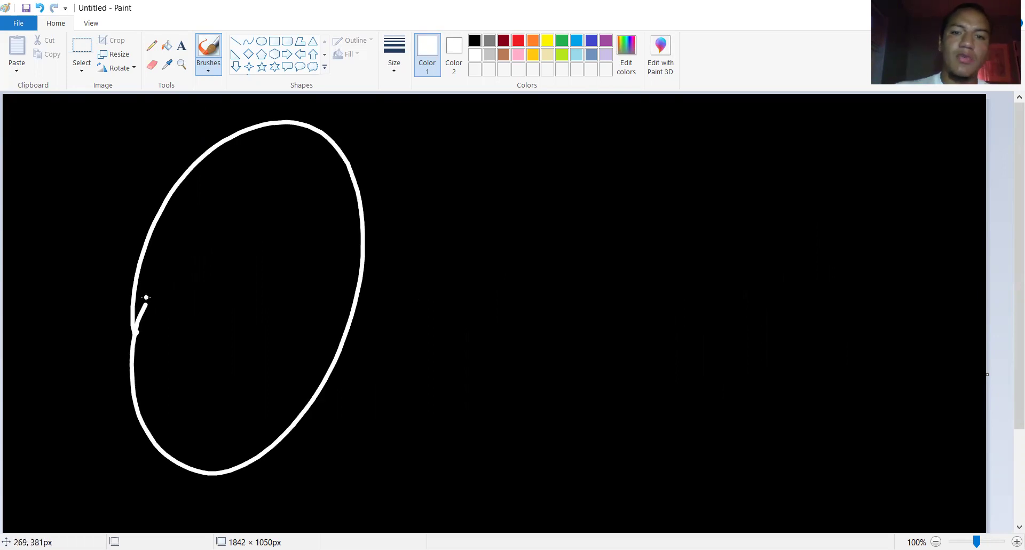
mouse_move(622, 295)
left_mouse_down()
mouse_move(618, 251)
mouse_move(792, 165)
mouse_move(745, 476)
mouse_move(624, 251)
left_mouse_up()
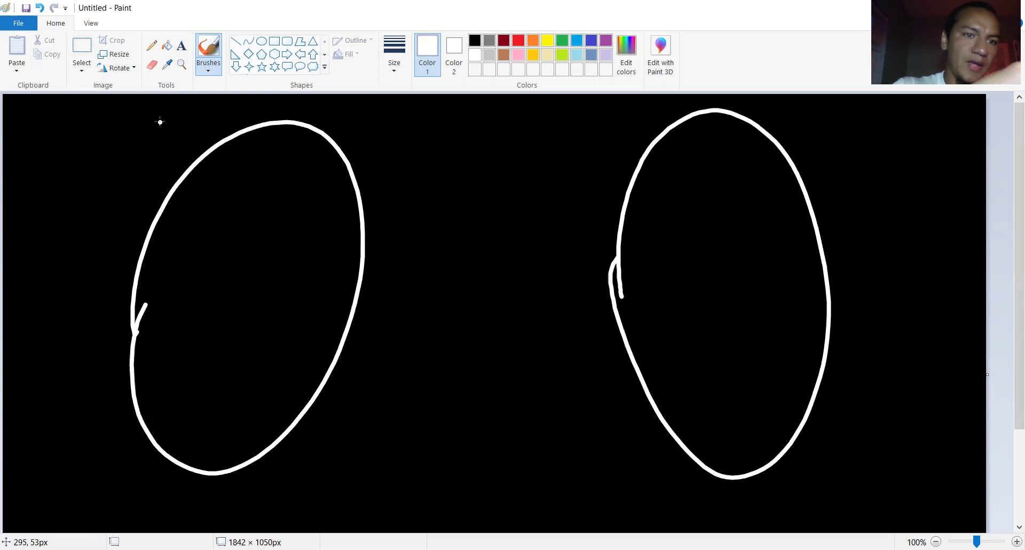
Write a small letter above each oval and an X inside the left one
left_click_drag(158, 113, 173, 140)
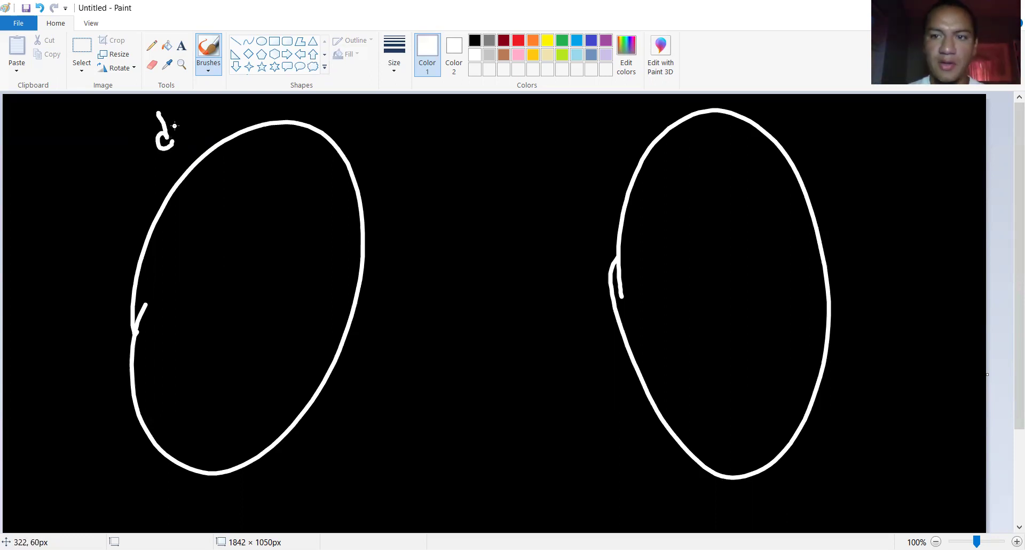
left_click_drag(798, 138, 830, 102)
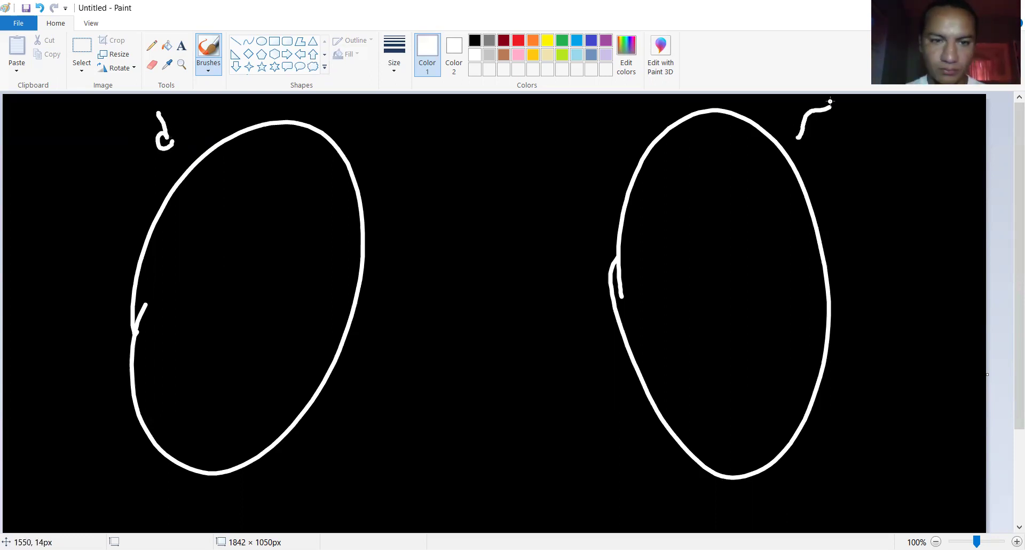
left_click_drag(255, 182, 283, 223)
left_click_drag(253, 224, 289, 177)
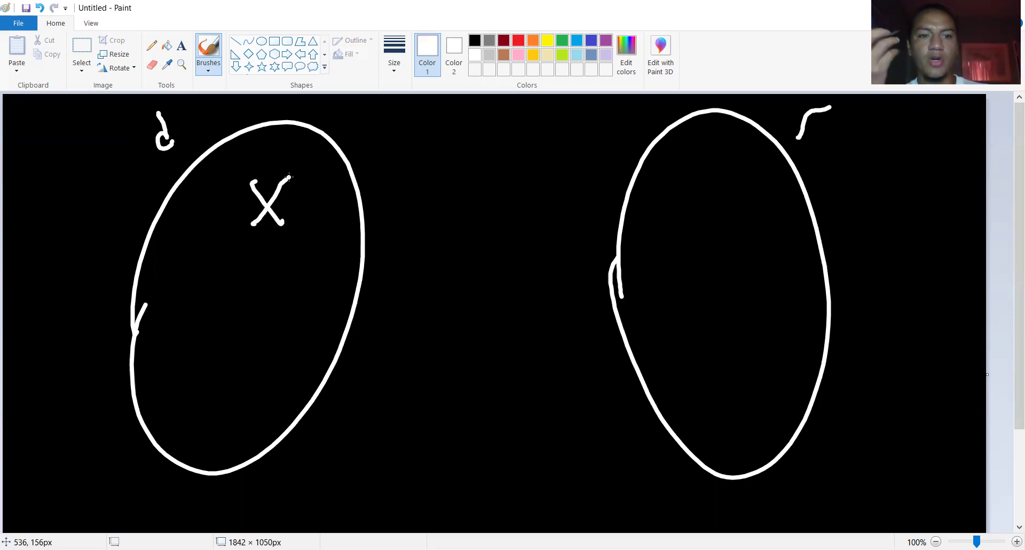
Remove the X and add three dots labelled 1, 2 and 3 in the left oval
key("ctrl+z")
key("ctrl+z")
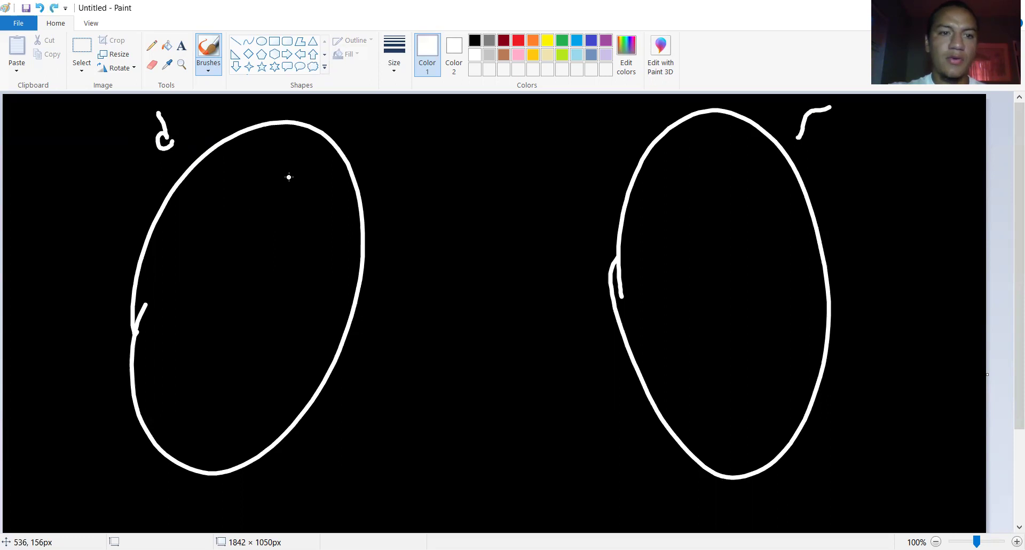
left_click_drag(269, 201, 272, 206)
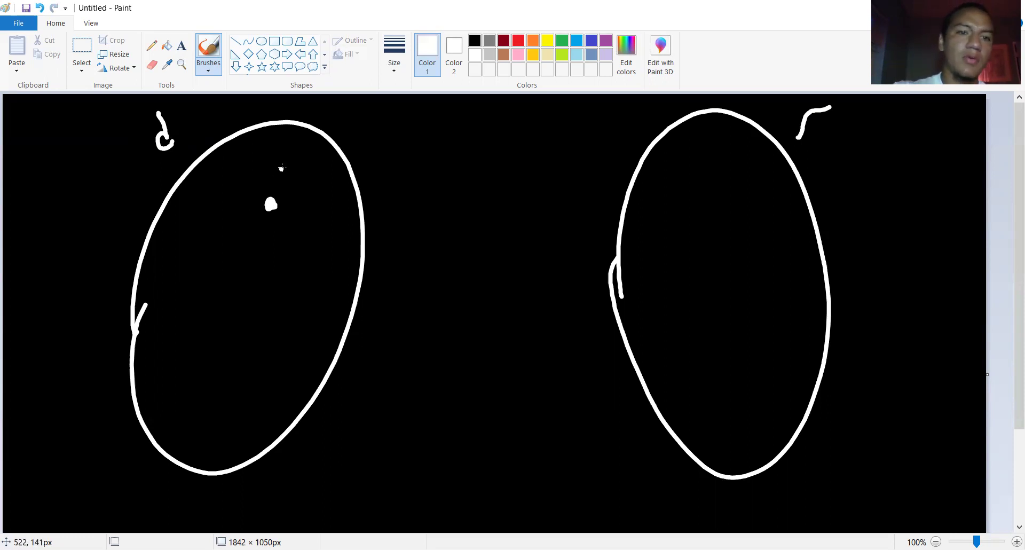
left_click_drag(287, 164, 290, 187)
left_click_drag(252, 288, 258, 283)
mouse_move(277, 250)
left_mouse_down()
mouse_move(291, 266)
mouse_move(312, 264)
left_mouse_up()
left_click_drag(250, 366, 256, 375)
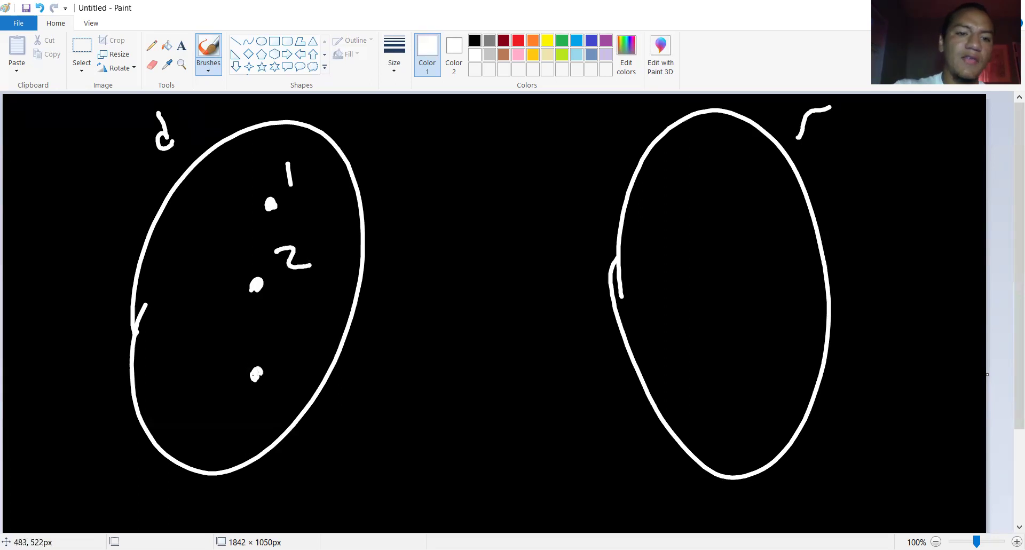
left_click_drag(270, 324, 271, 356)
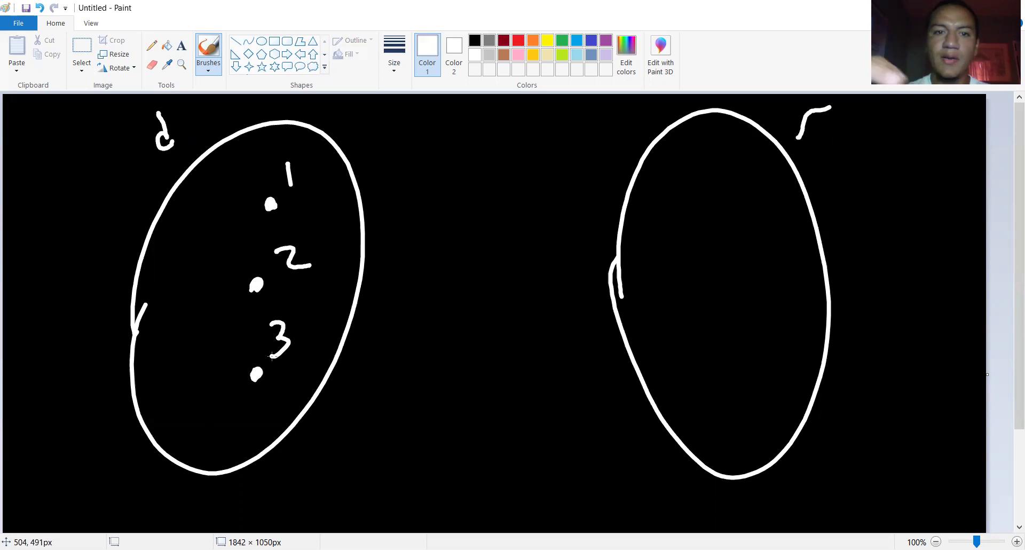
Draw a curved arrow toward the right oval labelled x3
mouse_move(409, 212)
left_mouse_down()
mouse_move(431, 195)
mouse_move(597, 192)
mouse_move(579, 159)
left_mouse_up()
left_click_drag(600, 194, 561, 219)
left_click_drag(469, 128, 494, 152)
left_click_drag(494, 121, 474, 155)
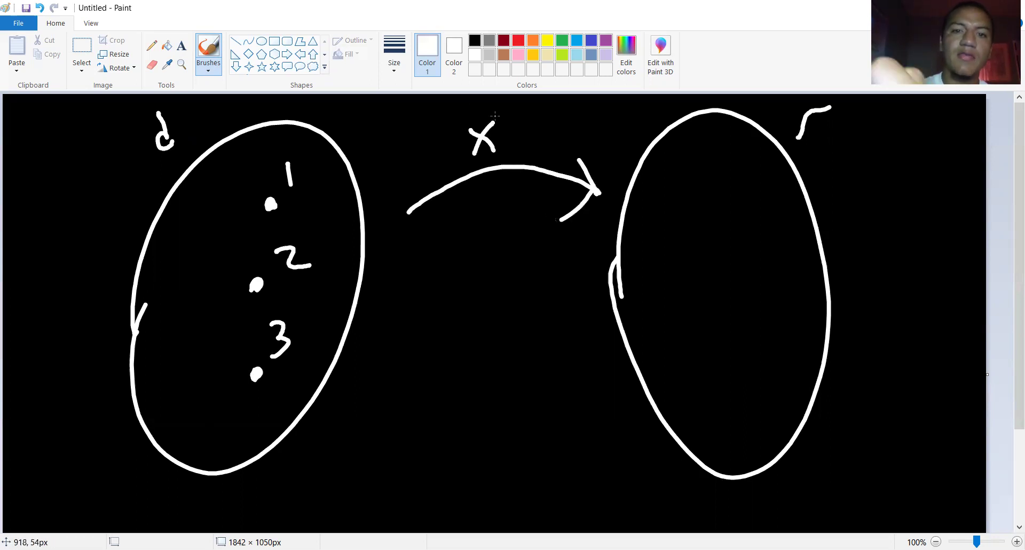
mouse_move(510, 107)
left_mouse_down()
mouse_move(538, 109)
mouse_move(505, 166)
left_mouse_up()
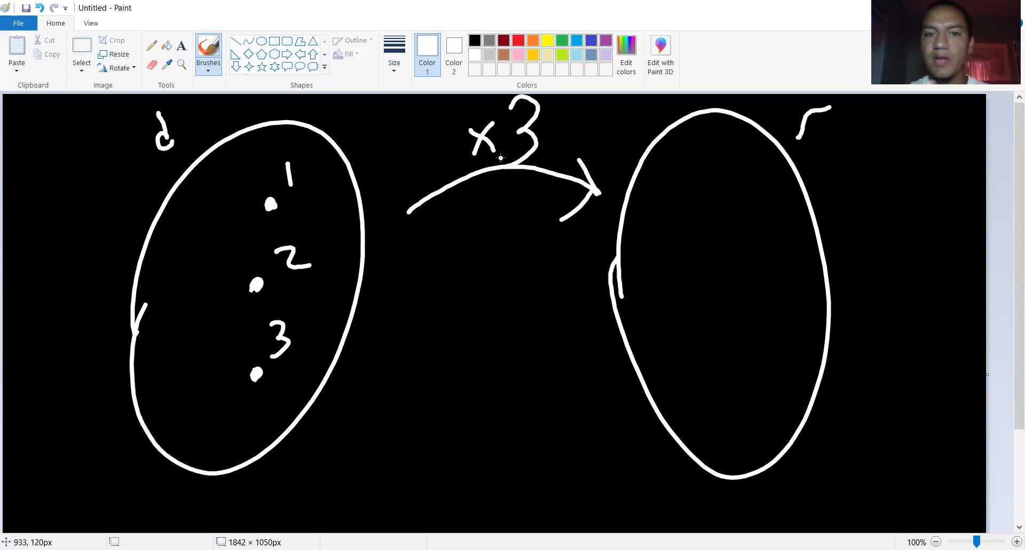
Add three dots labelled 3, 6 and 9 in the right oval
left_click_drag(697, 187, 701, 198)
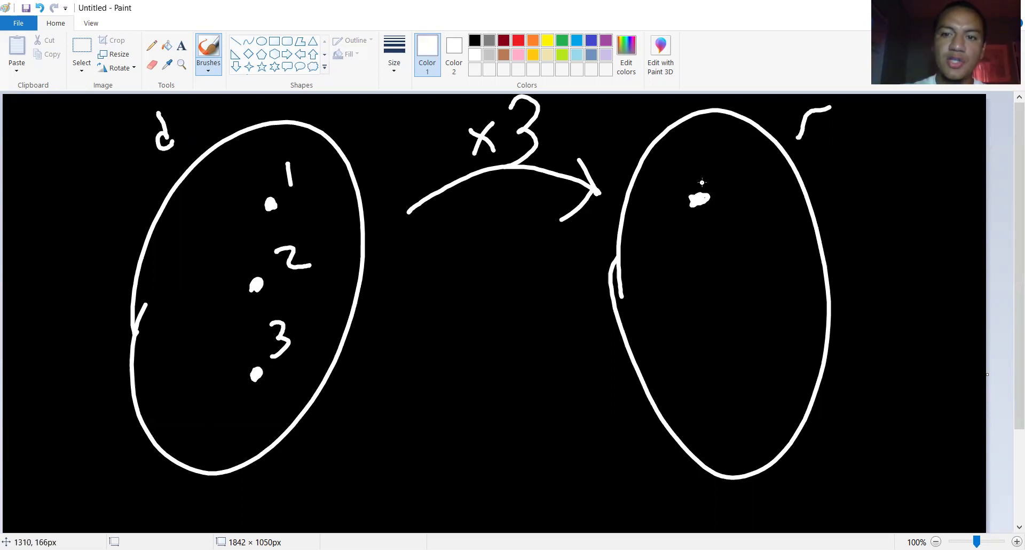
left_click_drag(734, 170, 734, 214)
left_click_drag(701, 295, 705, 299)
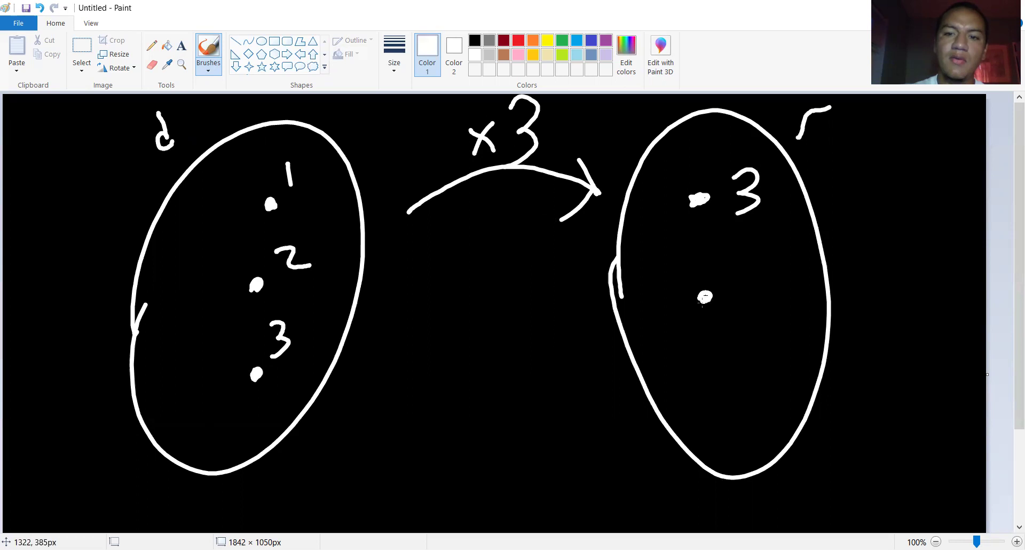
mouse_move(746, 267)
left_mouse_down()
mouse_move(732, 299)
mouse_move(741, 297)
left_mouse_up()
left_click_drag(703, 362, 712, 375)
left_click(731, 350)
left_click_drag(765, 342, 761, 394)
mouse_move(763, 344)
left_mouse_down()
mouse_move(745, 352)
mouse_move(762, 364)
left_mouse_up()
Switch to red and draw lines joining 1 to 3, 2 to 6 and 3 to 9
left_click(518, 40)
mouse_move(286, 209)
left_mouse_down()
mouse_move(296, 198)
mouse_move(684, 187)
left_mouse_up()
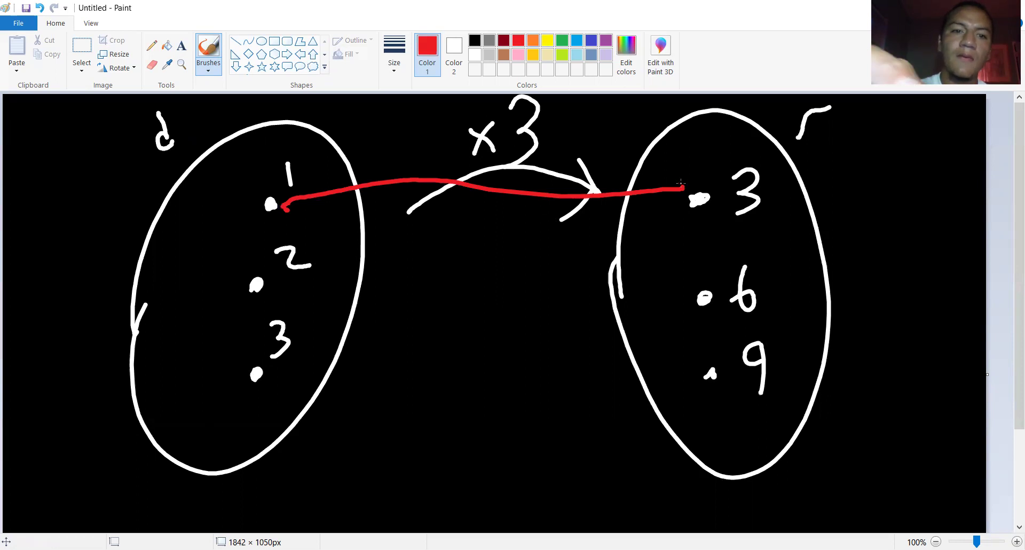
mouse_move(280, 281)
left_mouse_down()
mouse_move(638, 270)
mouse_move(692, 290)
left_mouse_up()
mouse_move(277, 371)
left_mouse_down()
mouse_move(455, 365)
mouse_move(691, 371)
left_mouse_up()
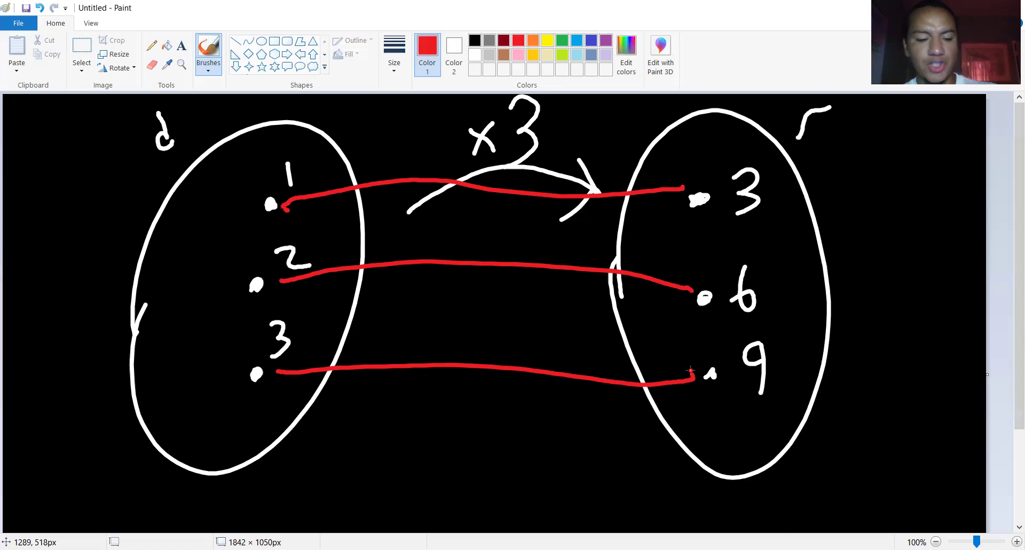
Undo the red lines, then redo to restore the 6 and 9 in the right oval
key("ctrl+z")
key("ctrl+z")
key("ctrl+z")
key("ctrl+z")
key("ctrl+z")
key("ctrl+z")
key("ctrl+z")
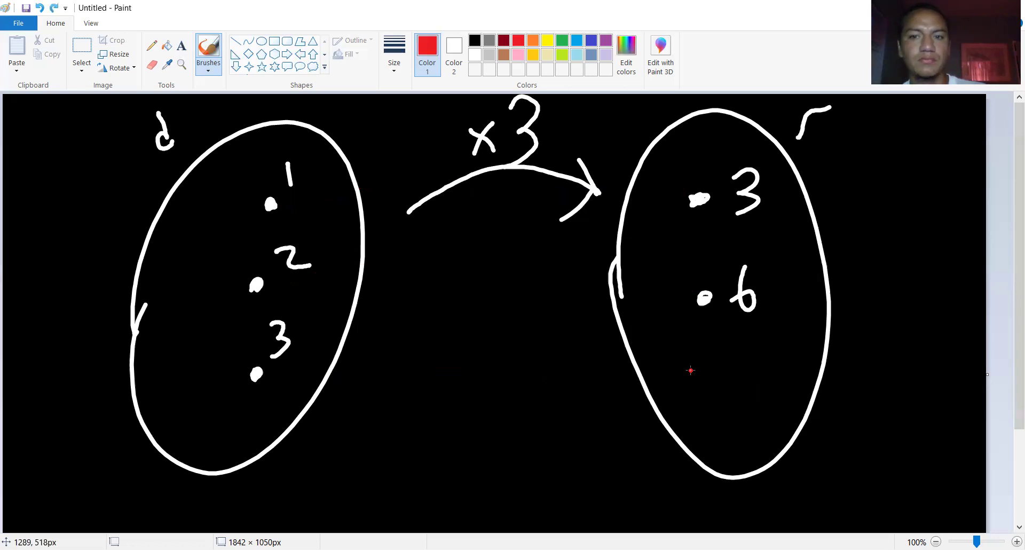
key("ctrl+z")
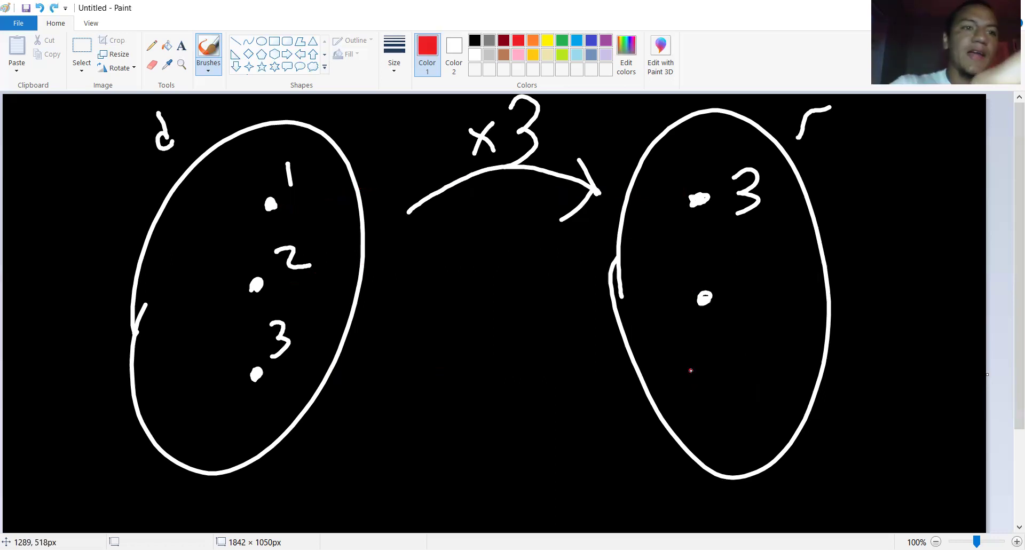
left_click(55, 8)
left_click(55, 8)
left_click(55, 8)
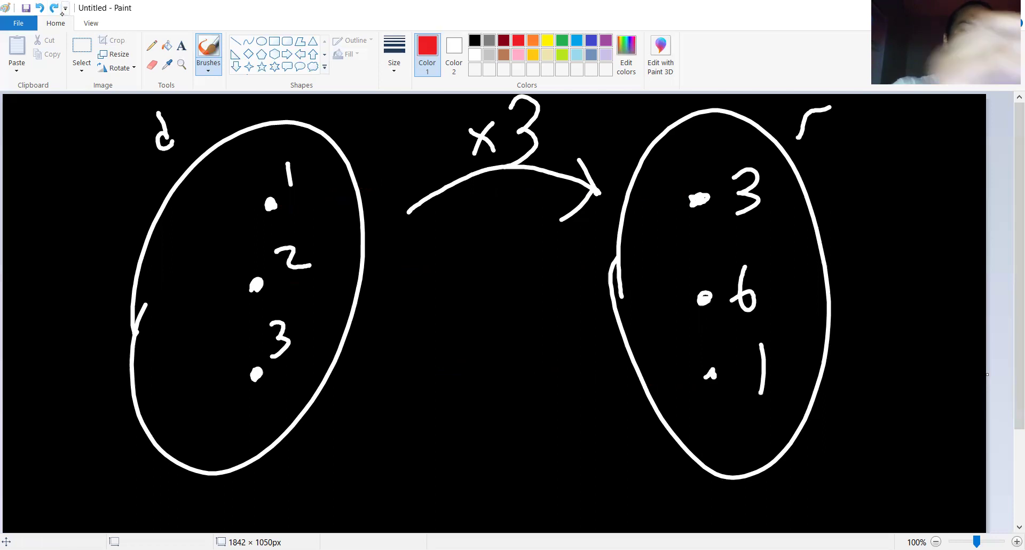
left_click(54, 8)
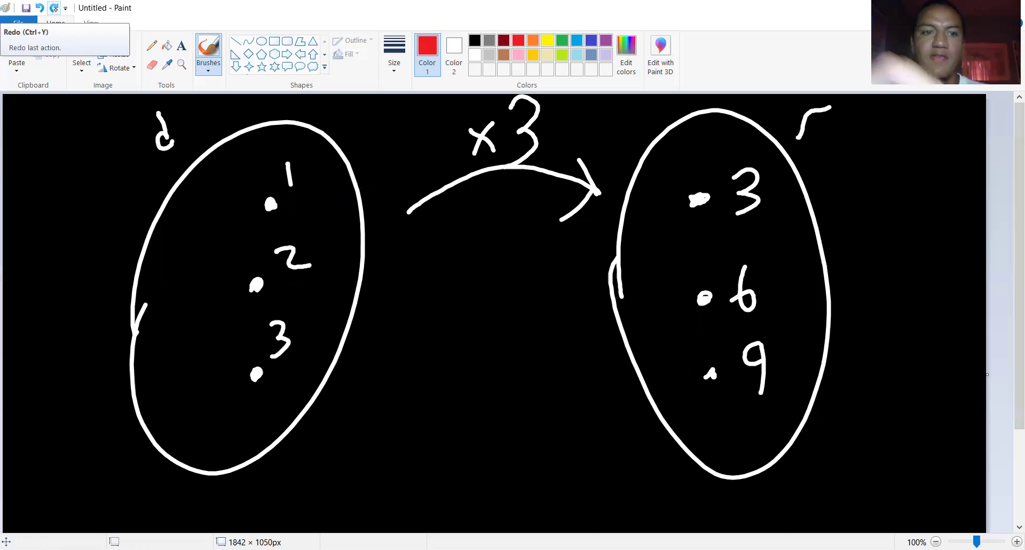
Draw red arrows from the left oval's 1 to the 3 and the 6, with an arrowhead at 6
left_click_drag(308, 192, 310, 202)
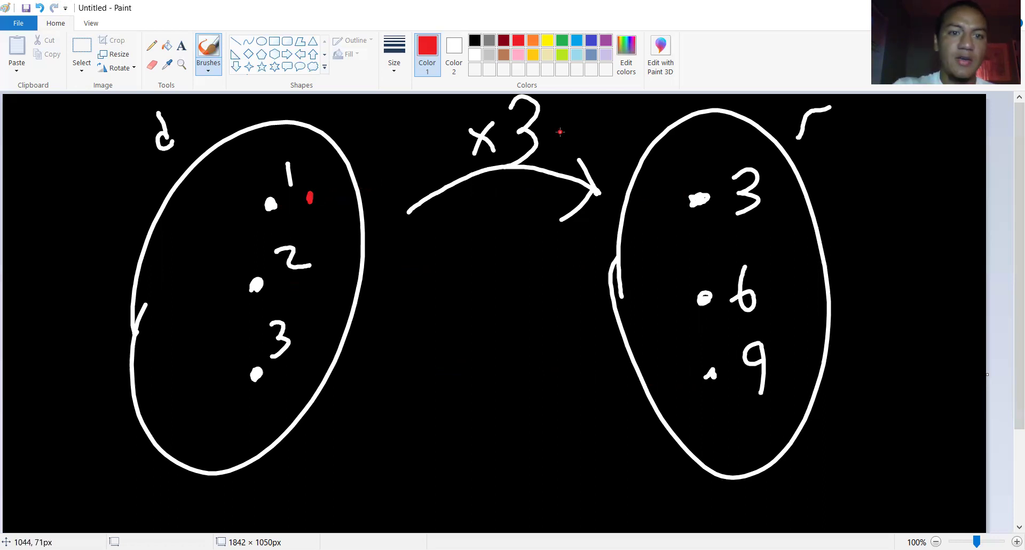
mouse_move(314, 197)
left_mouse_down()
mouse_move(398, 168)
mouse_move(608, 152)
mouse_move(682, 194)
mouse_move(670, 166)
mouse_move(638, 209)
left_mouse_up()
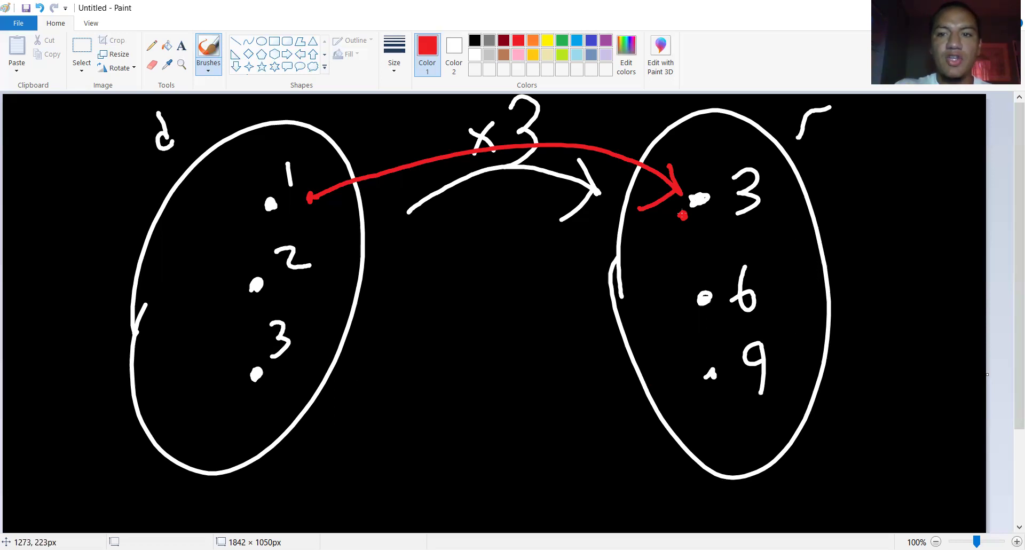
mouse_move(310, 197)
left_mouse_down()
mouse_move(643, 258)
mouse_move(698, 298)
left_mouse_up()
mouse_move(670, 255)
left_mouse_down()
mouse_move(689, 287)
mouse_move(646, 321)
left_mouse_up()
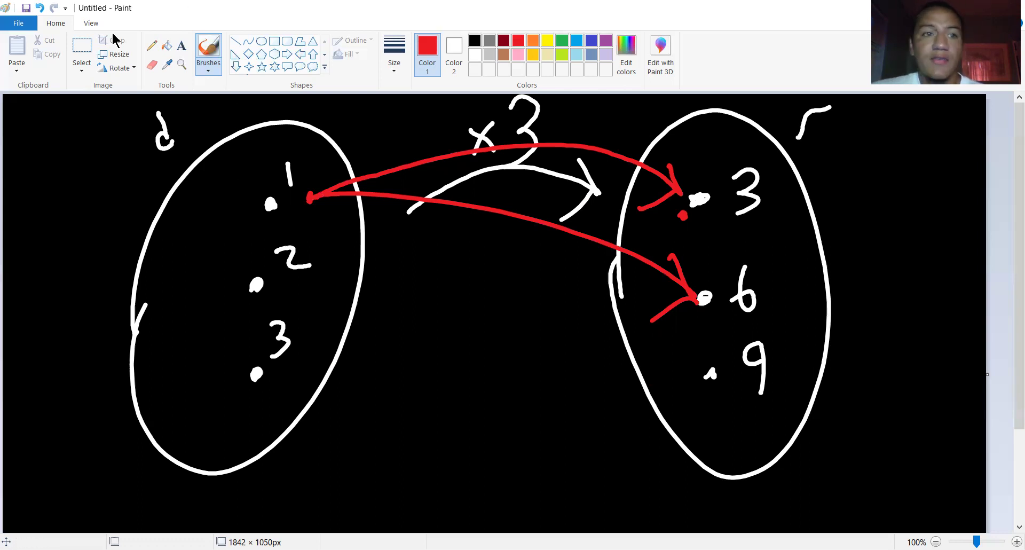
Undo the red arrow strokes, the leftover red mark near 1, and the loop of the 9
left_click(40, 8)
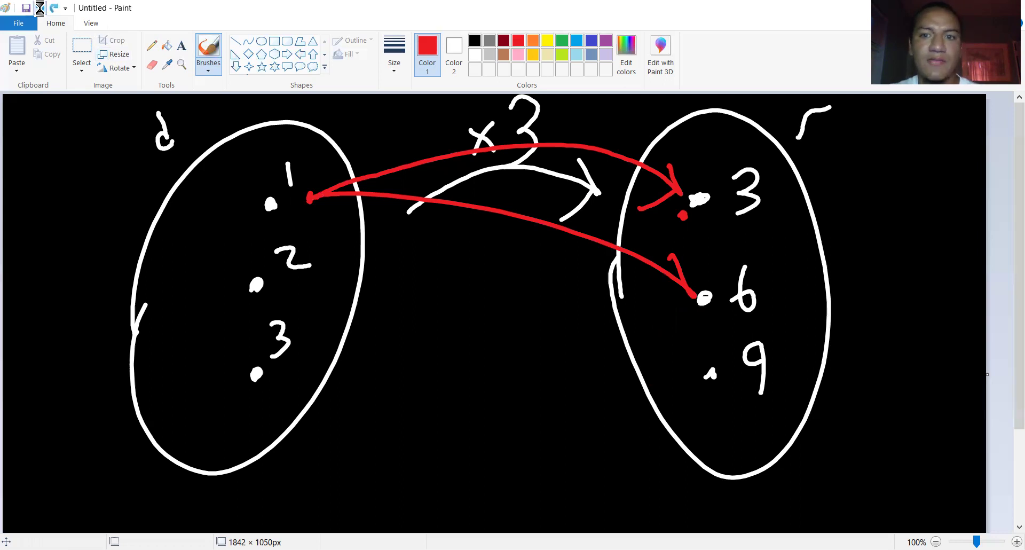
left_click(40, 8)
left_click(40, 8)
left_click(40, 8)
left_click(40, 8)
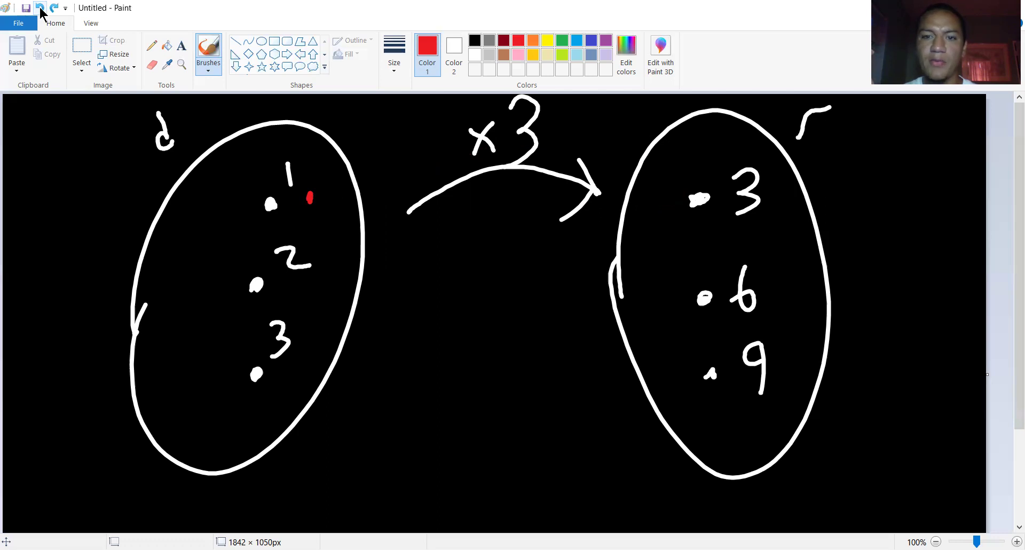
left_click(40, 8)
left_click(40, 8)
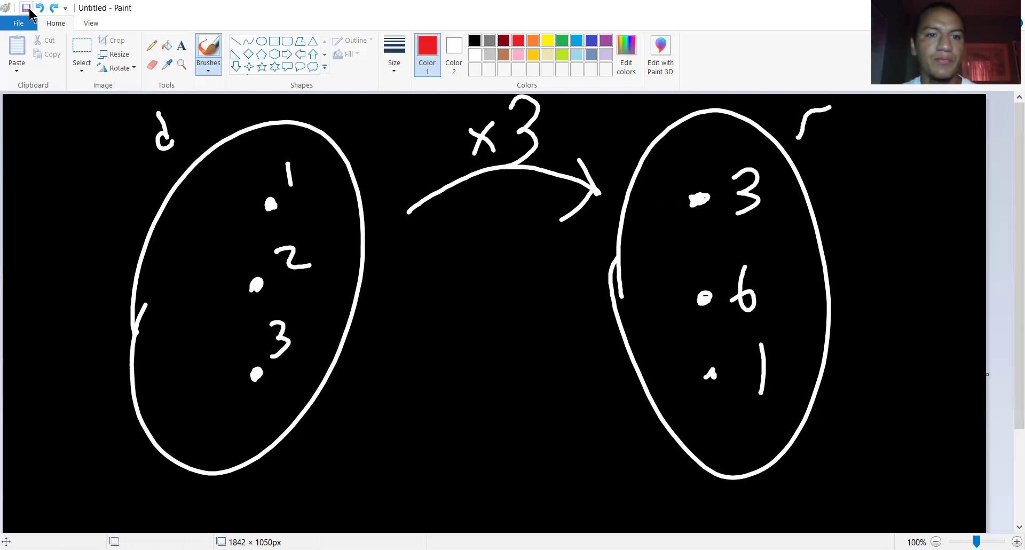
Close the save prompt without saving and undo the right oval's remaining dots and numbers
left_click(26, 8)
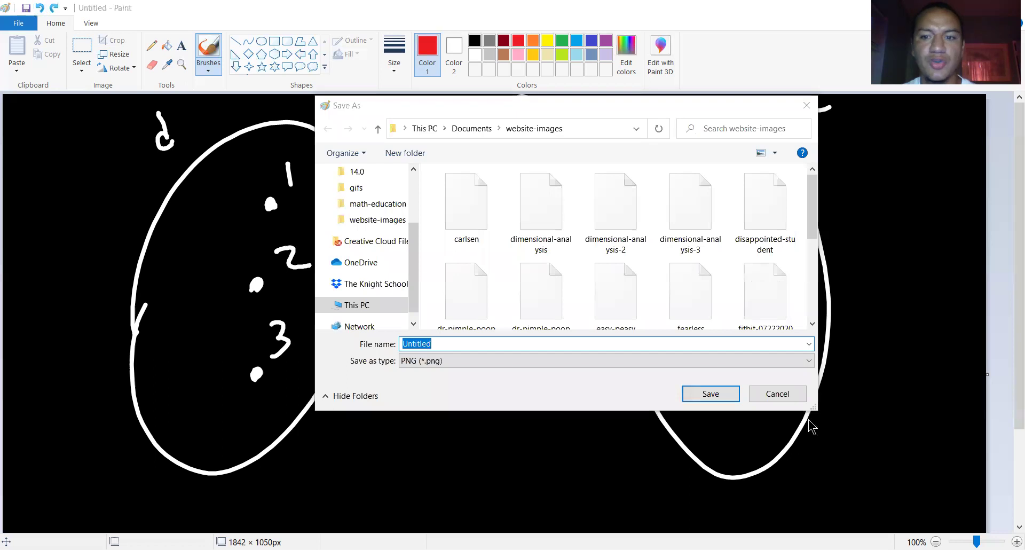
left_click(801, 399)
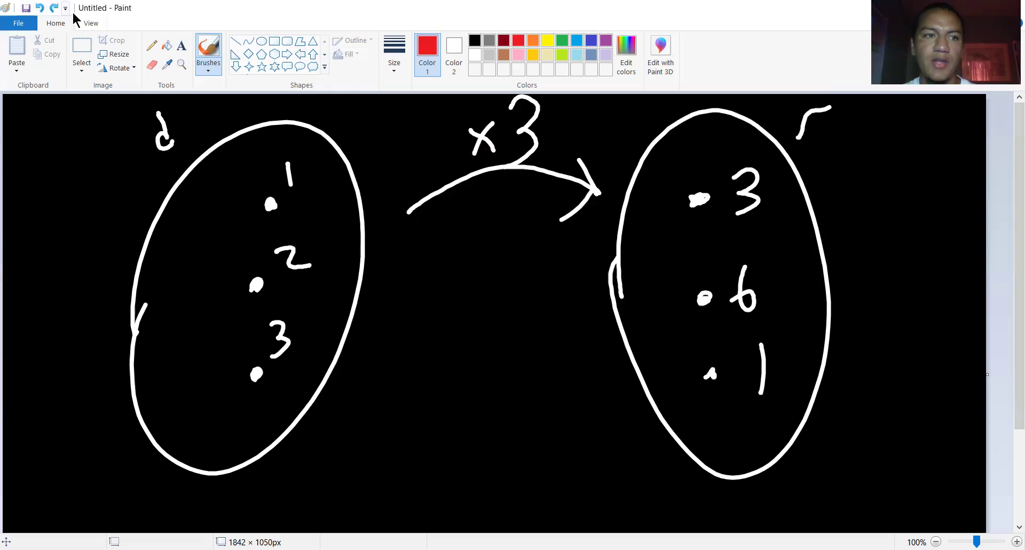
left_click(40, 8)
left_click(40, 8)
left_click(40, 8)
left_click(40, 8)
left_click(40, 8)
left_click(40, 8)
left_click(40, 8)
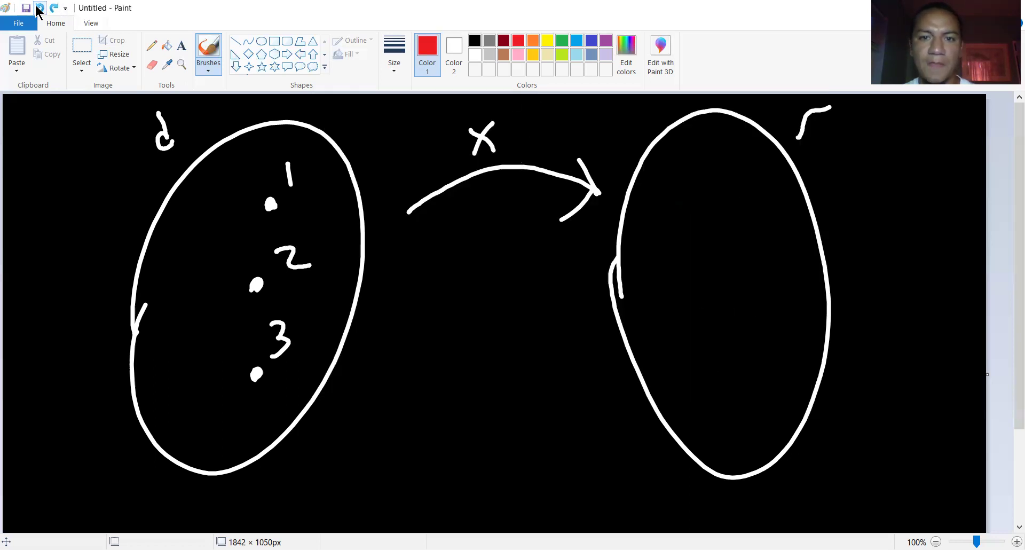
left_click(40, 8)
left_click(40, 8)
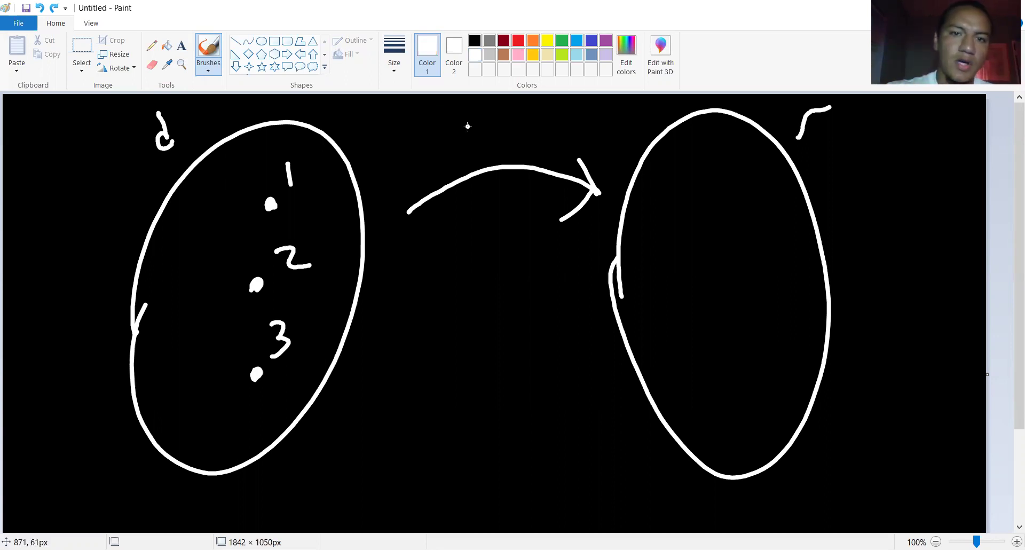
Label the arrow x/x and add a dot labelled 1 in the right oval
mouse_move(449, 117)
left_mouse_down()
mouse_move(478, 131)
mouse_move(473, 110)
left_mouse_up()
mouse_move(453, 148)
left_mouse_down()
mouse_move(497, 131)
mouse_move(491, 148)
left_mouse_up()
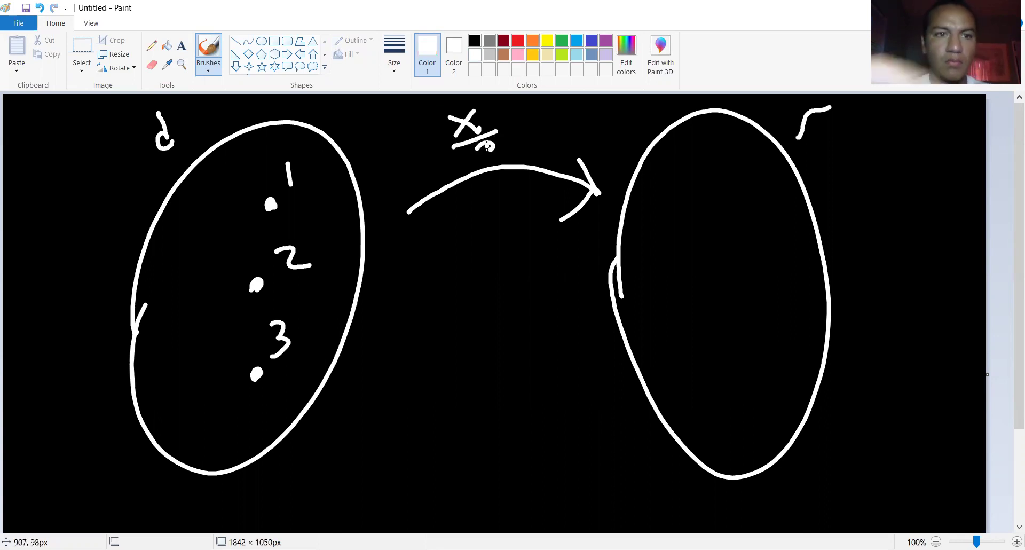
key("ctrl+z")
left_click_drag(469, 150, 496, 139)
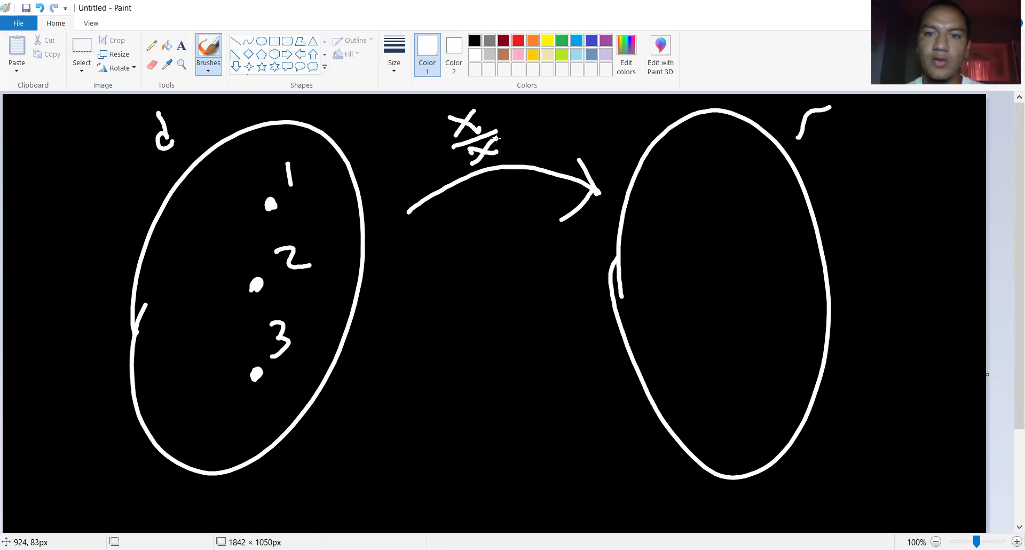
left_click(721, 214)
left_click_drag(743, 175, 743, 200)
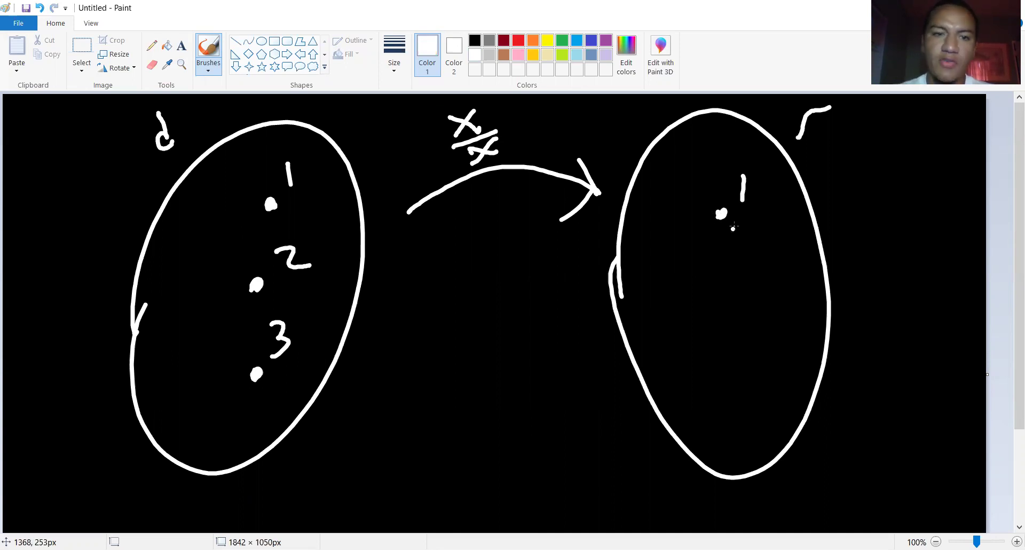
In dark red, draw lines from the left dots 1, 2 and 3 to the right 1
left_click(503, 40)
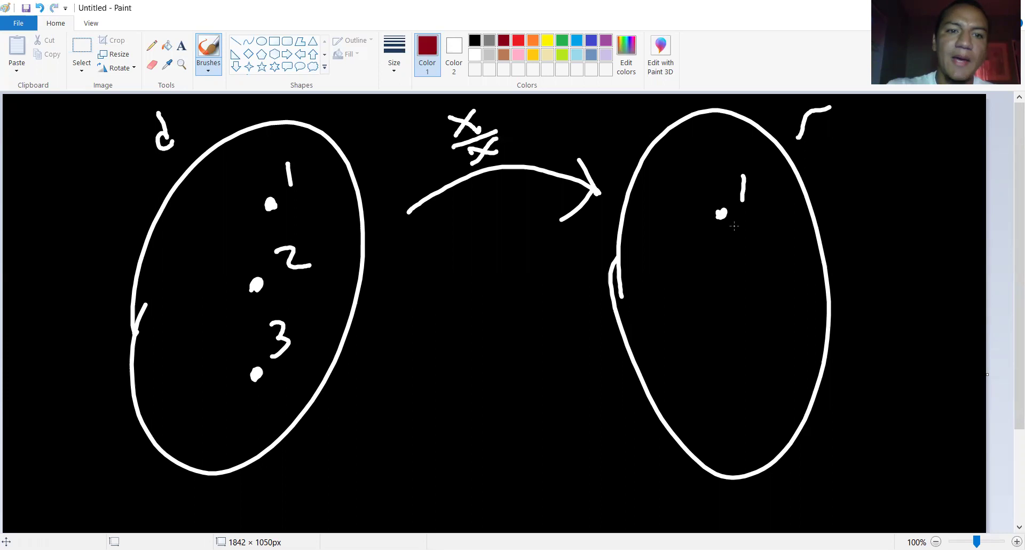
mouse_move(299, 201)
left_mouse_down()
mouse_move(395, 187)
mouse_move(718, 198)
left_mouse_up()
left_click_drag(309, 273, 731, 209)
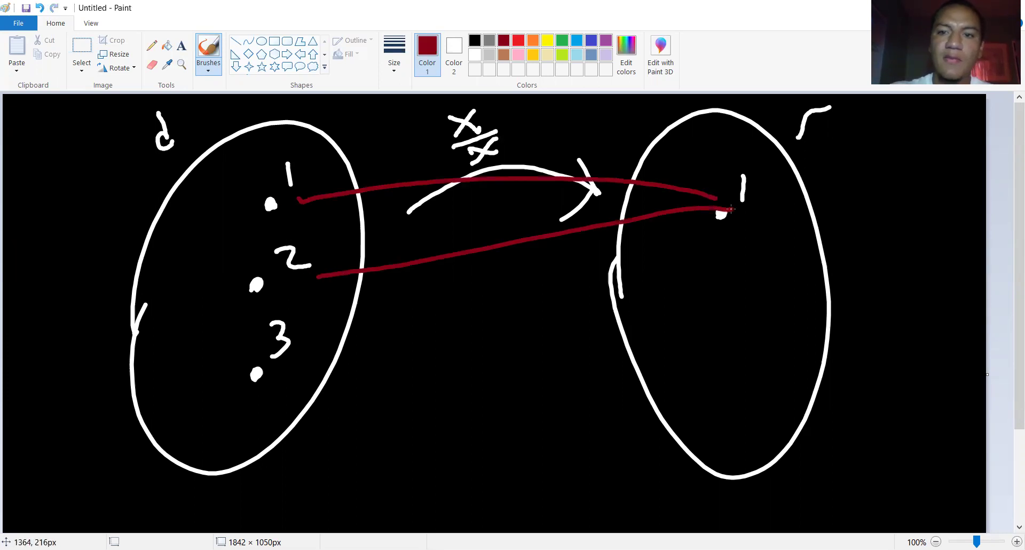
left_click_drag(299, 368, 732, 208)
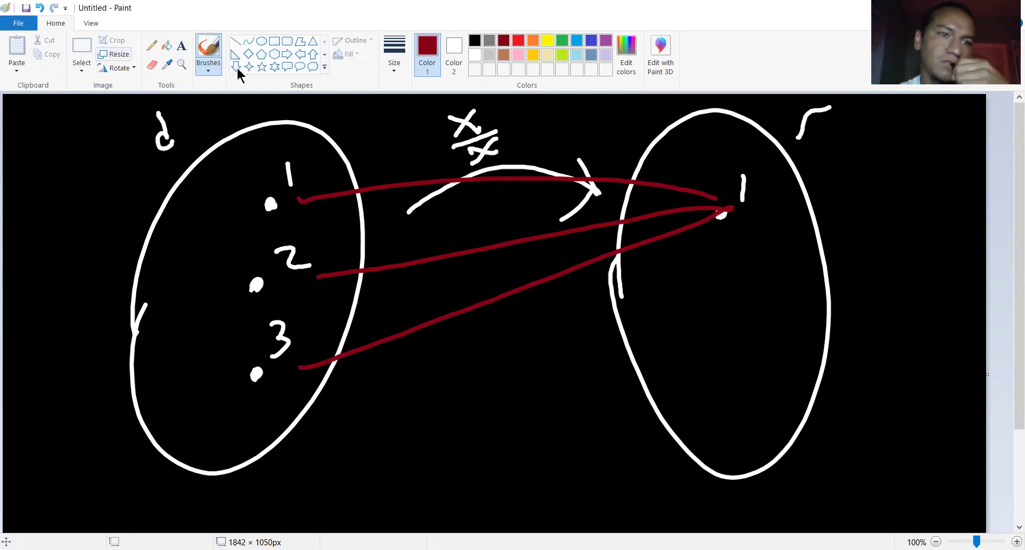
Undo the red mapping lines, the right oval's dot and 1, and the x/x label
left_click(40, 8)
left_click(40, 7)
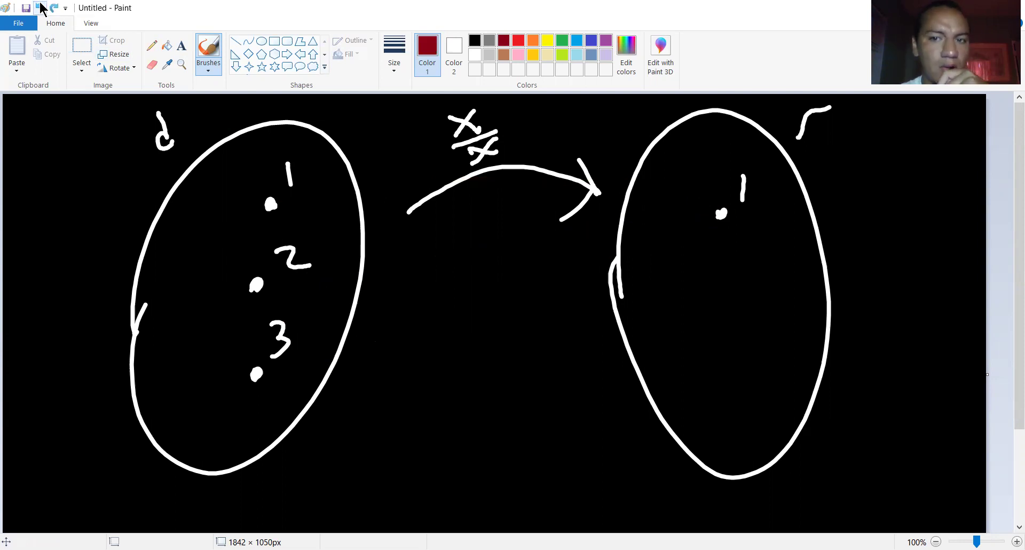
left_click(40, 7)
left_click(40, 8)
left_click(40, 8)
left_click(40, 7)
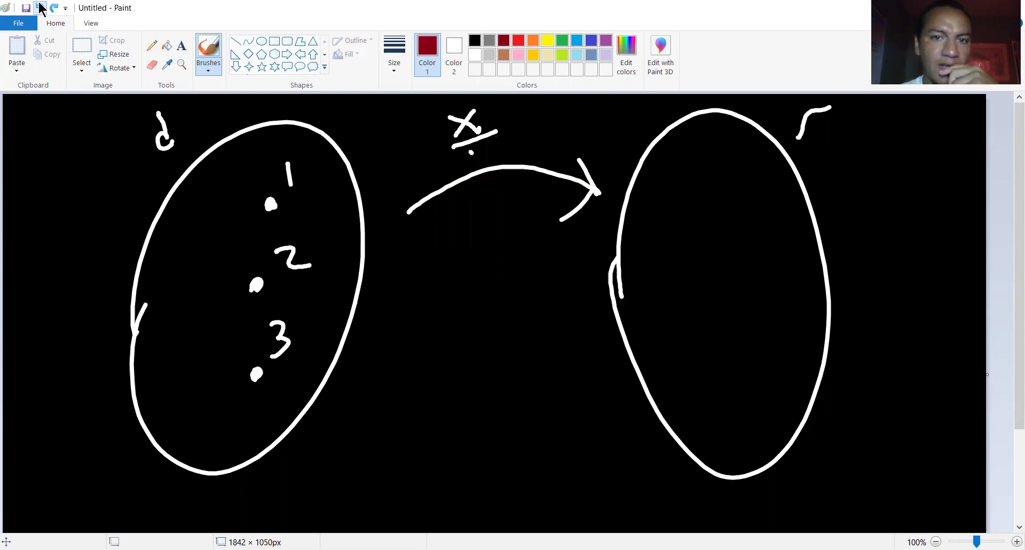
left_click(40, 7)
left_click(40, 7)
left_click(40, 7)
left_click(40, 8)
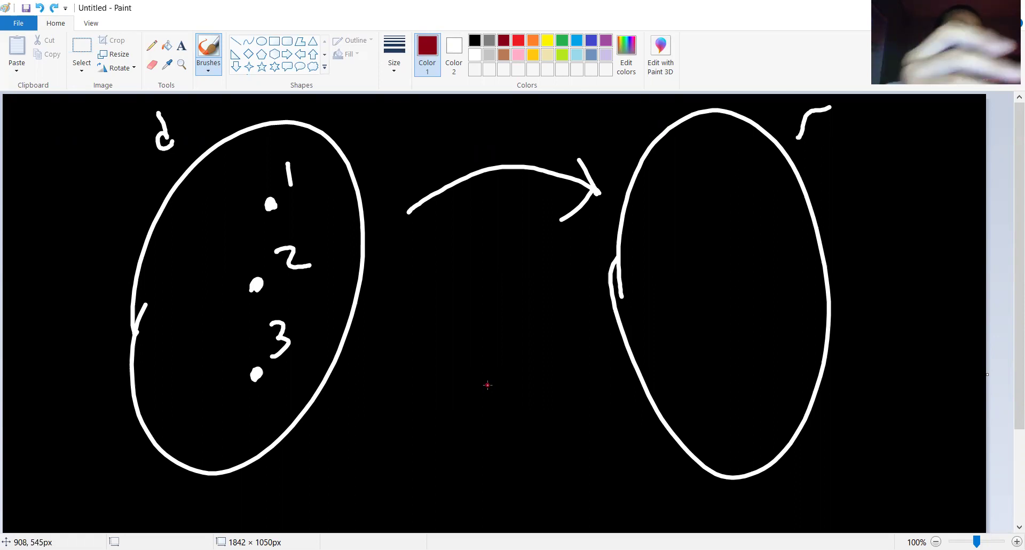
Undo back to a blank canvas, restore the black fill, and make white the drawing colour
key("ctrl+z")
key("ctrl+z")
key("ctrl+z")
key("ctrl+z")
key("ctrl+z")
key("ctrl+z")
key("ctrl+z")
key("ctrl+z")
key("ctrl+z")
key("ctrl+z")
key("ctrl+z")
key("ctrl+z")
key("ctrl+z")
key("ctrl+z")
key("ctrl+z")
key("ctrl+z")
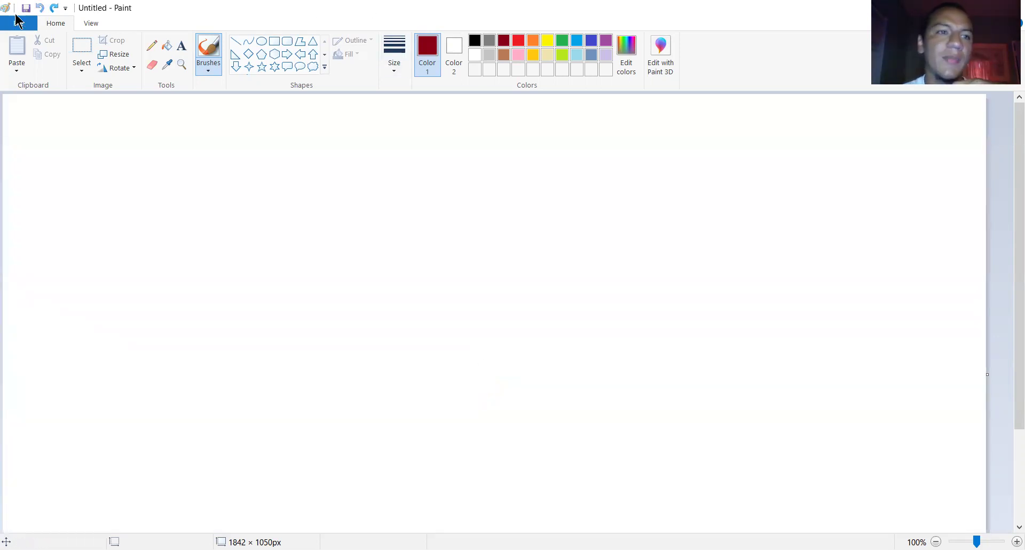
left_click(50, 10)
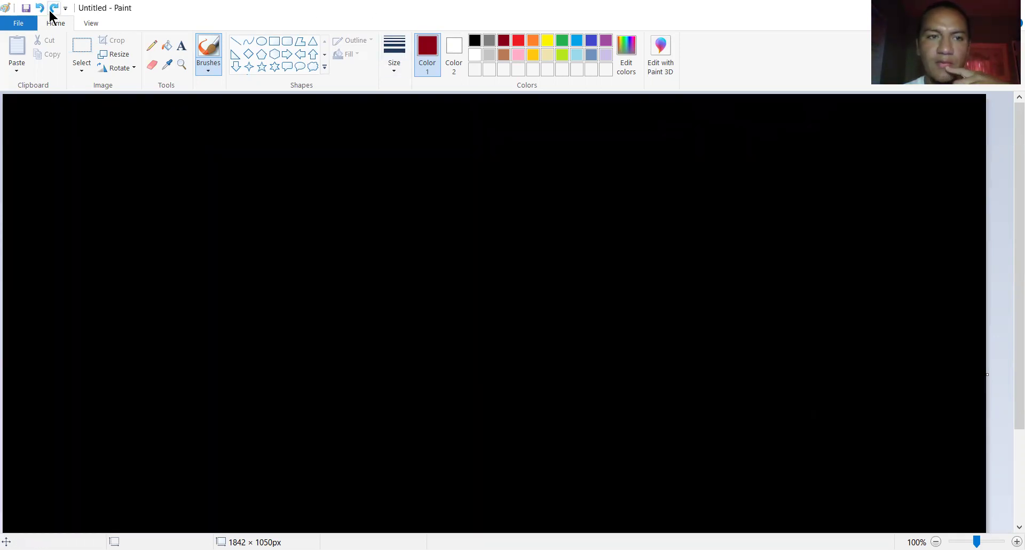
left_click(50, 10)
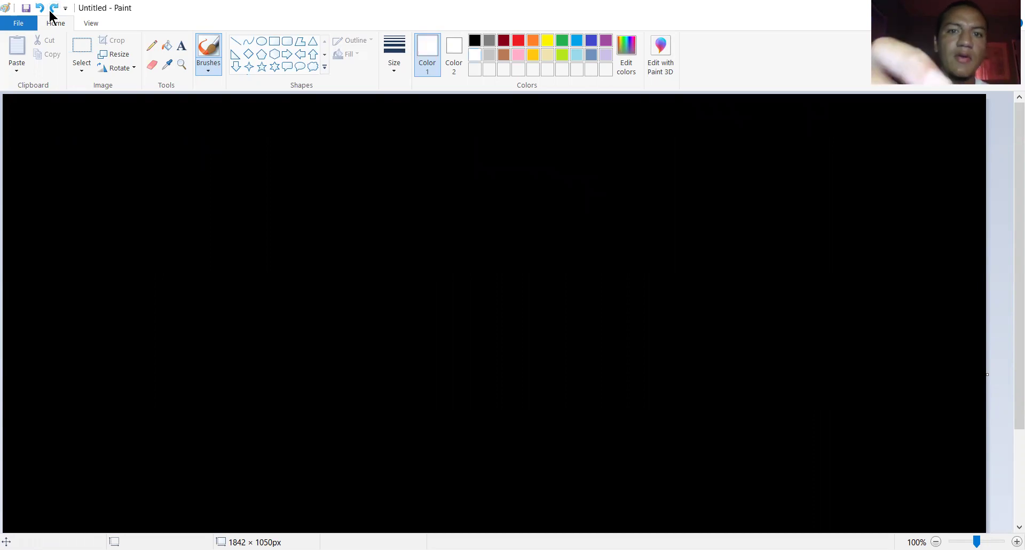
Draw the white vertical and horizontal axes and label them x and y
left_click_drag(191, 126, 193, 345)
mouse_move(112, 264)
left_mouse_down()
mouse_move(380, 237)
mouse_move(439, 263)
left_mouse_up()
left_click(410, 256)
left_click_drag(440, 219, 409, 257)
mouse_move(183, 106)
left_mouse_down()
mouse_move(205, 96)
mouse_move(227, 118)
left_mouse_up()
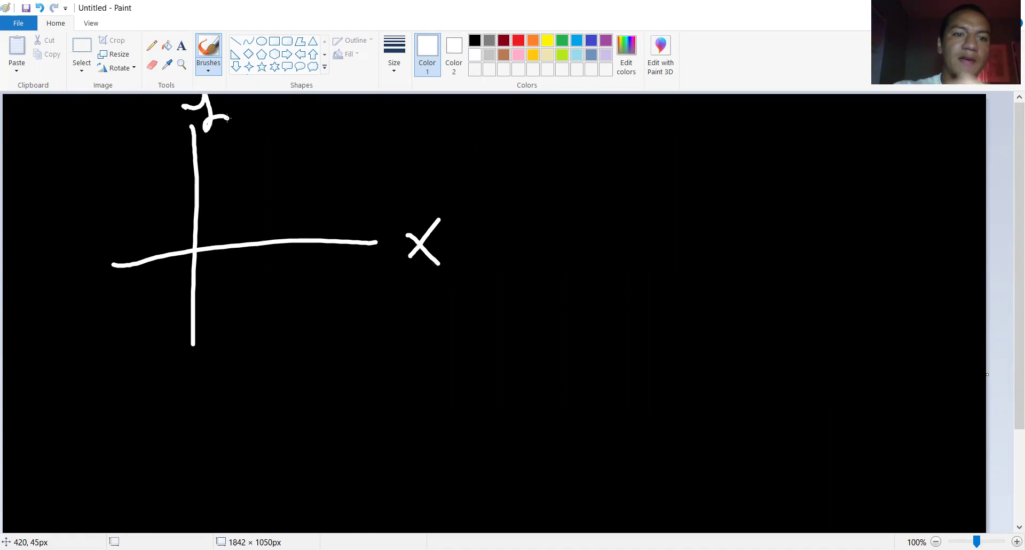
Add tick marks numbered 1, 2 and 3 along both the x and y axes
left_click_drag(248, 227, 258, 320)
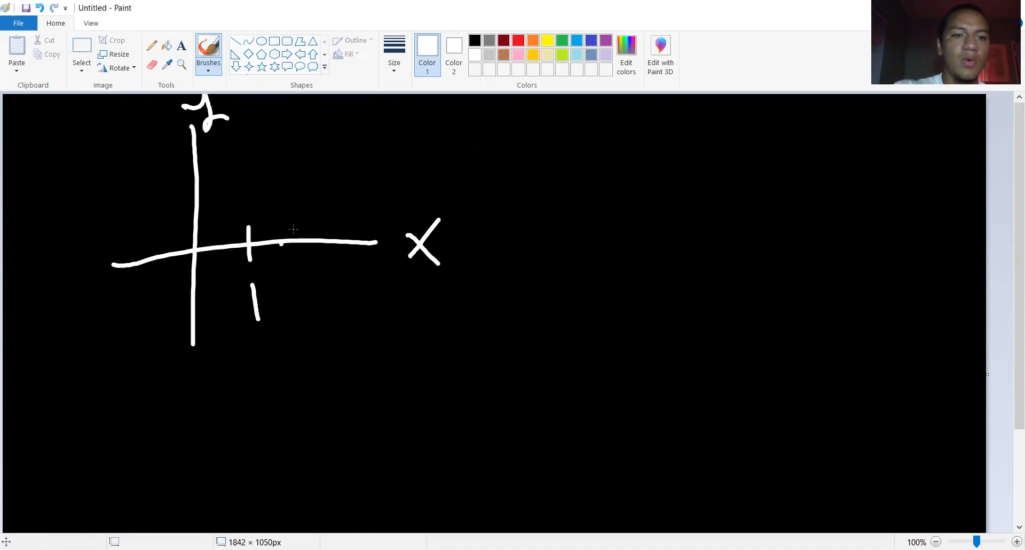
mouse_move(305, 222)
left_mouse_down()
mouse_move(307, 271)
mouse_move(337, 316)
left_mouse_up()
mouse_move(361, 211)
left_mouse_down()
mouse_move(368, 270)
mouse_move(353, 336)
left_mouse_up()
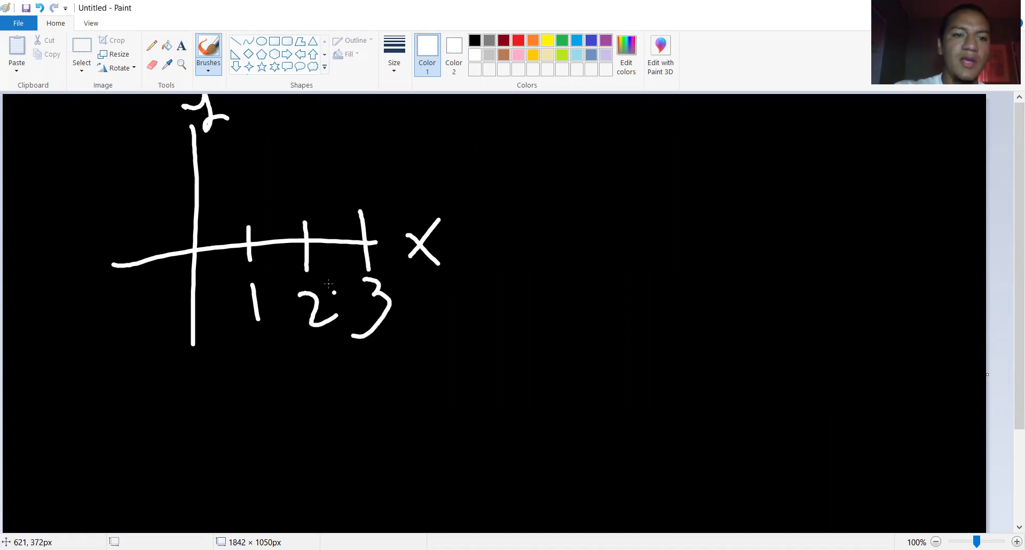
left_click(178, 209)
left_click_drag(178, 222, 221, 214)
left_click_drag(154, 211, 158, 240)
left_click_drag(180, 185, 213, 180)
left_click_drag(144, 179, 175, 187)
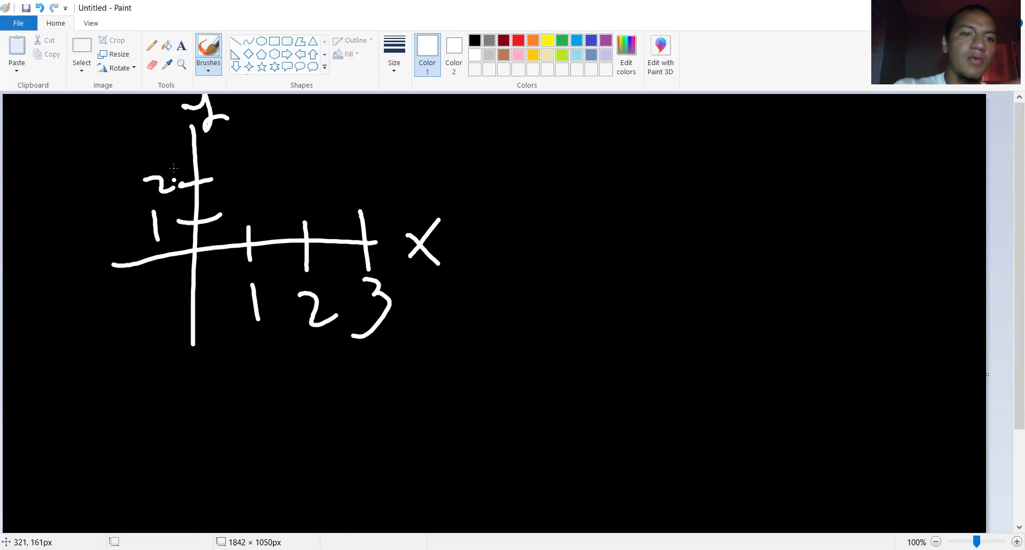
left_click_drag(172, 151, 211, 147)
left_click_drag(145, 133, 146, 164)
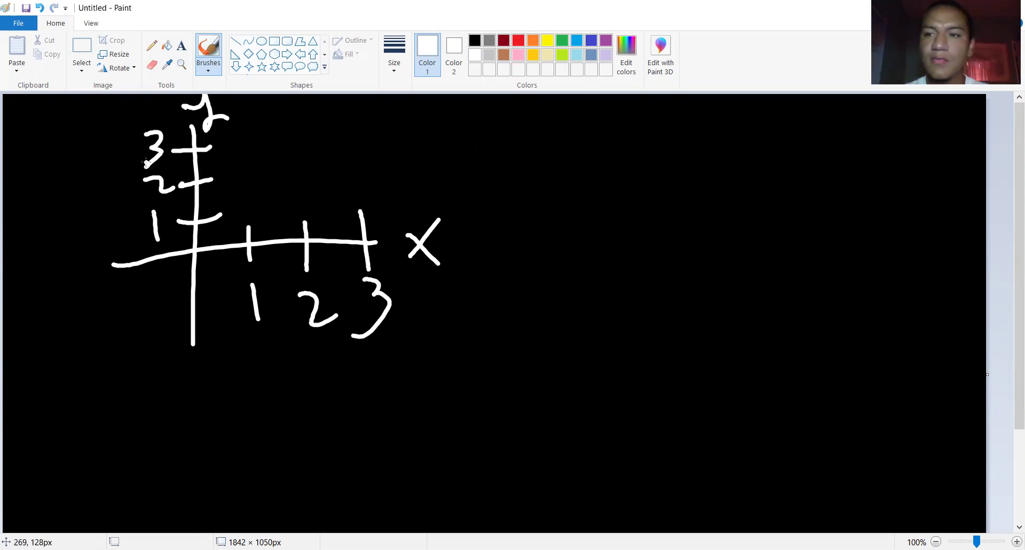
Write the equation y = x on the right side of the canvas
mouse_move(670, 152)
left_mouse_down()
mouse_move(693, 167)
mouse_move(697, 227)
left_mouse_up()
left_click_drag(724, 198, 687, 240)
left_click_drag(748, 168, 773, 168)
left_click_drag(732, 204, 784, 200)
left_click_drag(794, 158, 838, 196)
left_click_drag(803, 213, 840, 157)
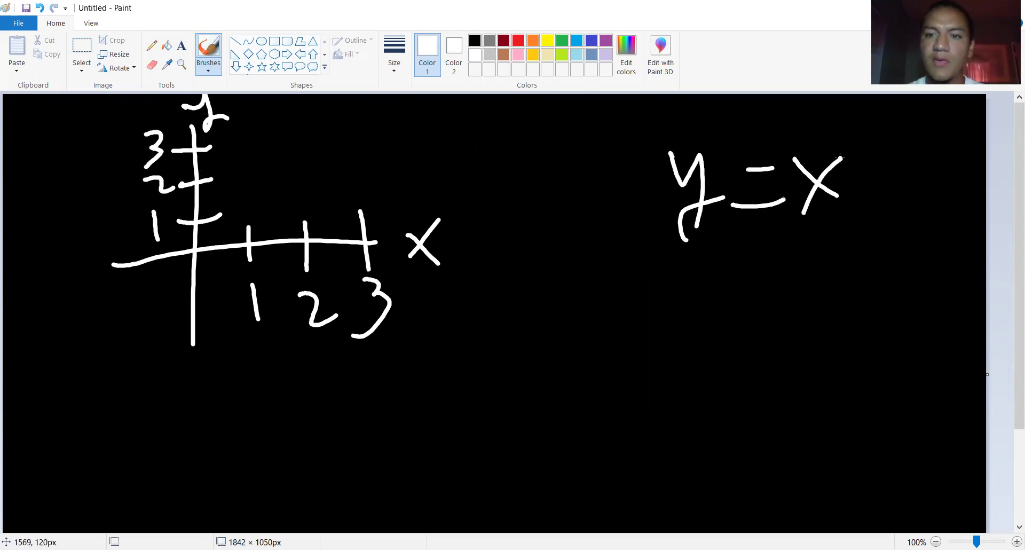
left_click_drag(710, 213, 690, 238)
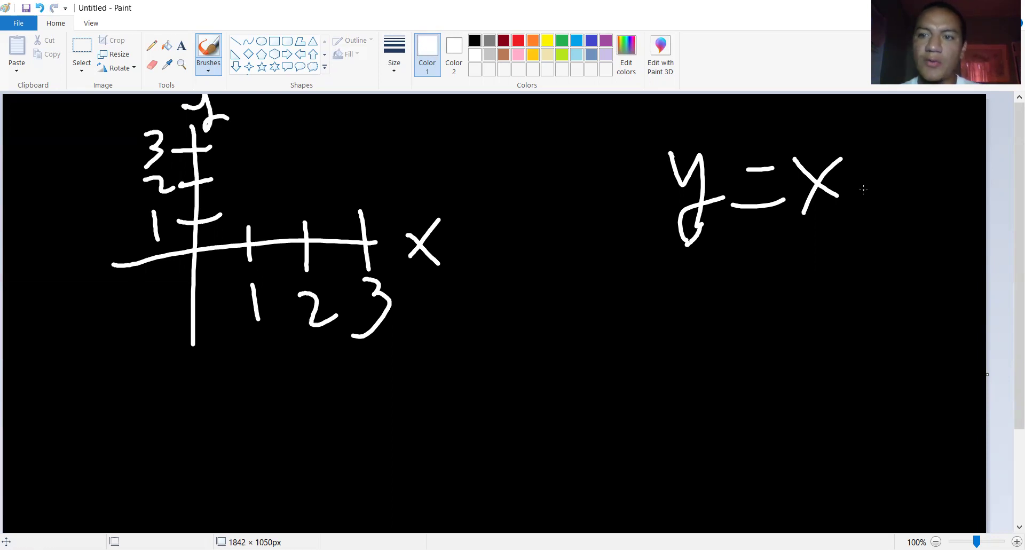
left_click_drag(881, 168, 893, 165)
left_click_drag(912, 147, 908, 188)
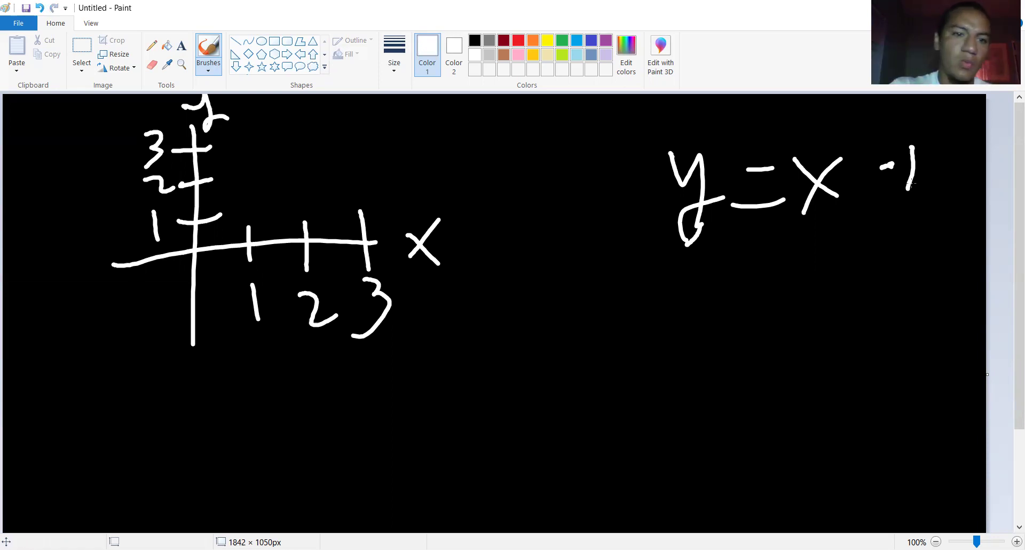
Plot points (1,1), (2,2), (3,3) and draw the line through them from the origin
left_click(250, 202)
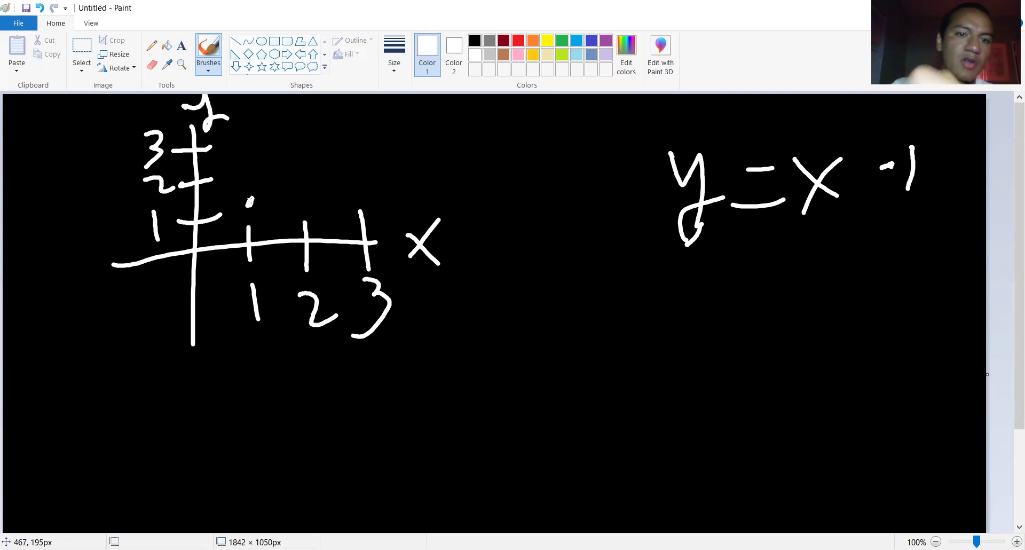
left_click(301, 164)
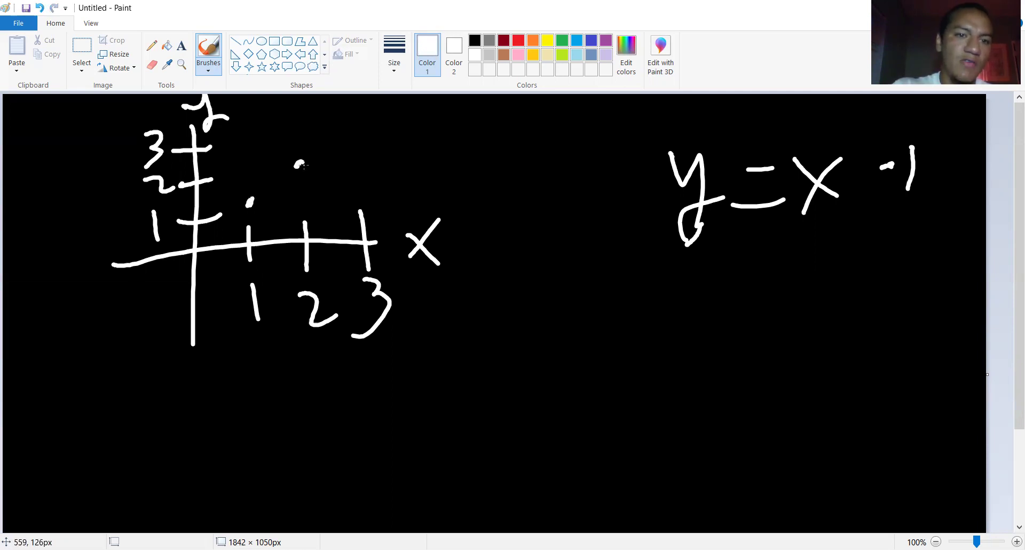
left_click(354, 130)
mouse_move(190, 251)
left_mouse_down()
mouse_move(330, 138)
mouse_move(422, 84)
left_mouse_up()
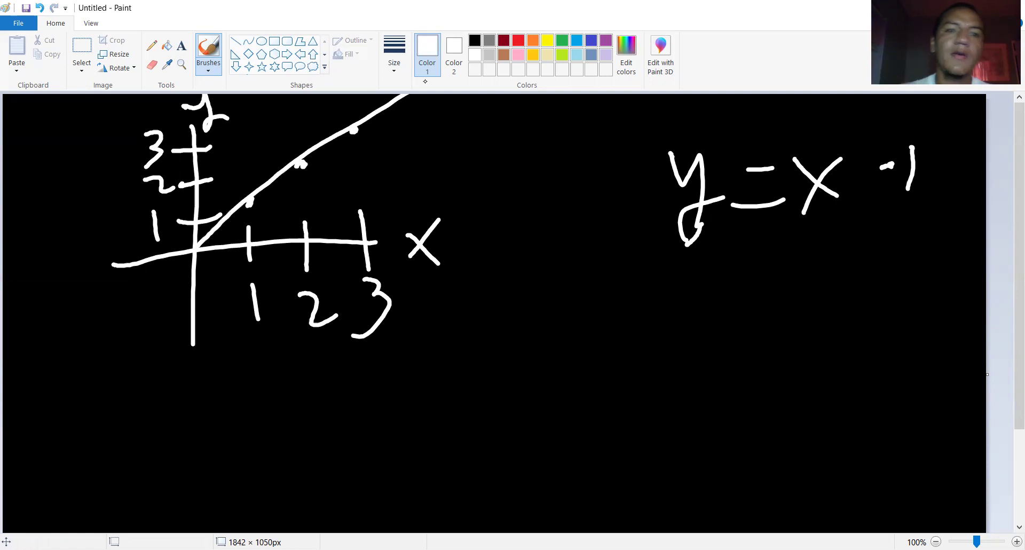